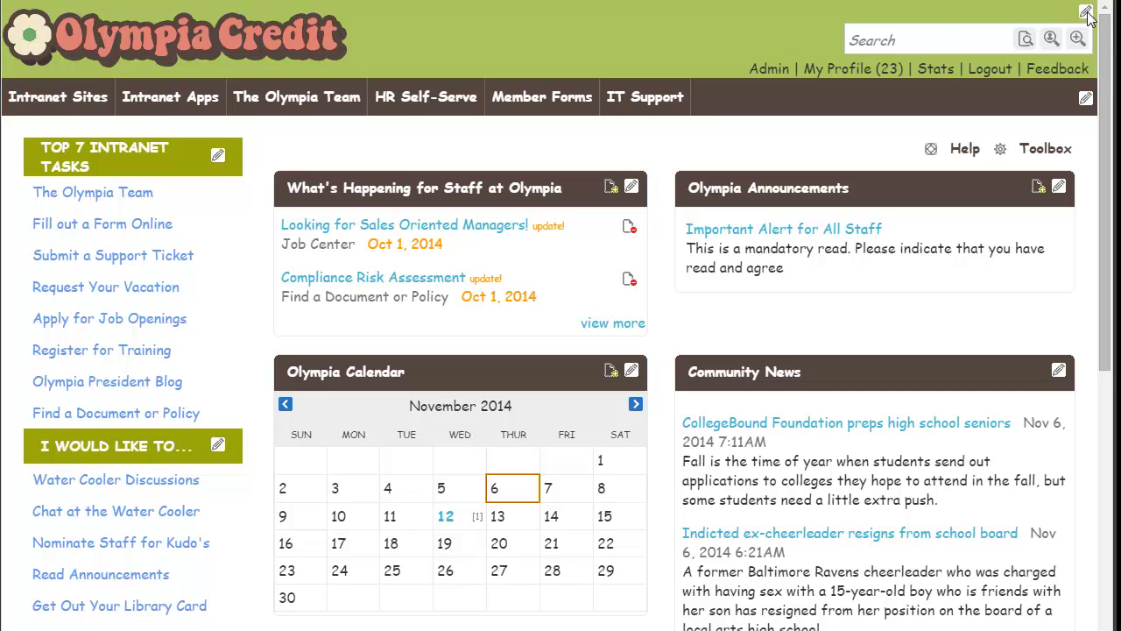
Step: In theme edit mode, upload Olympic-Credit-Logo-01 as the new site logo
click(1086, 14)
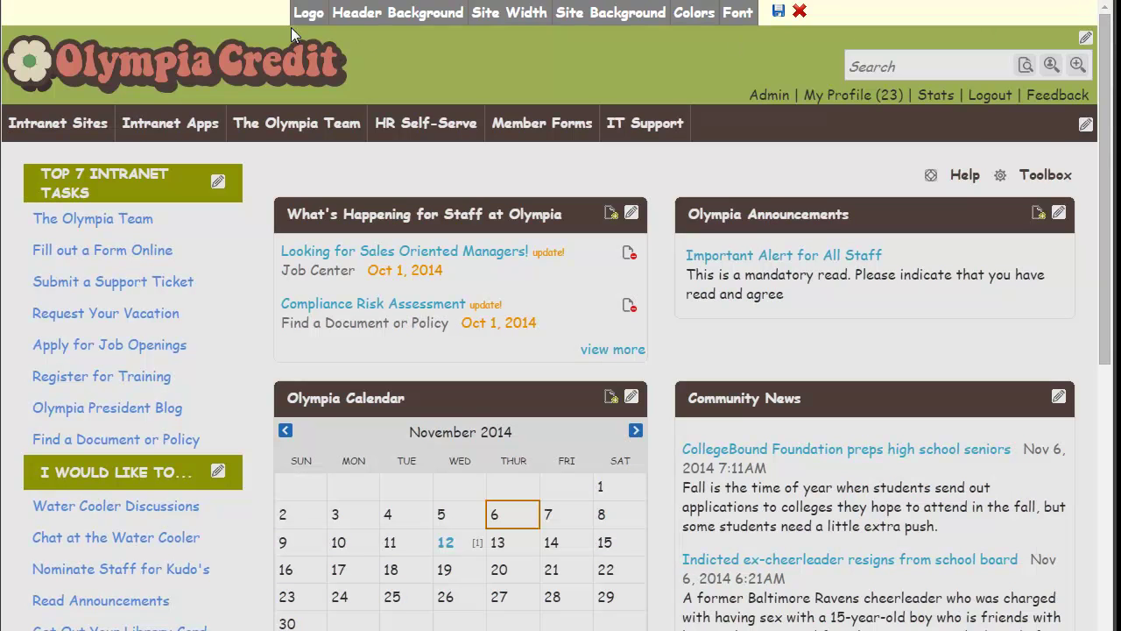
click(308, 13)
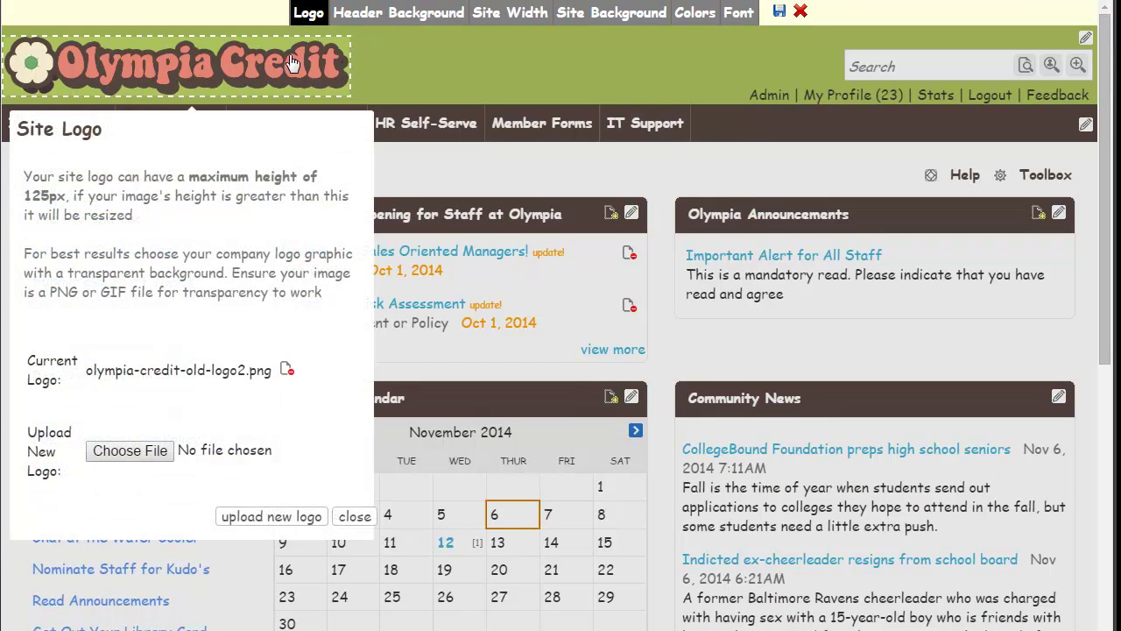
click(141, 451)
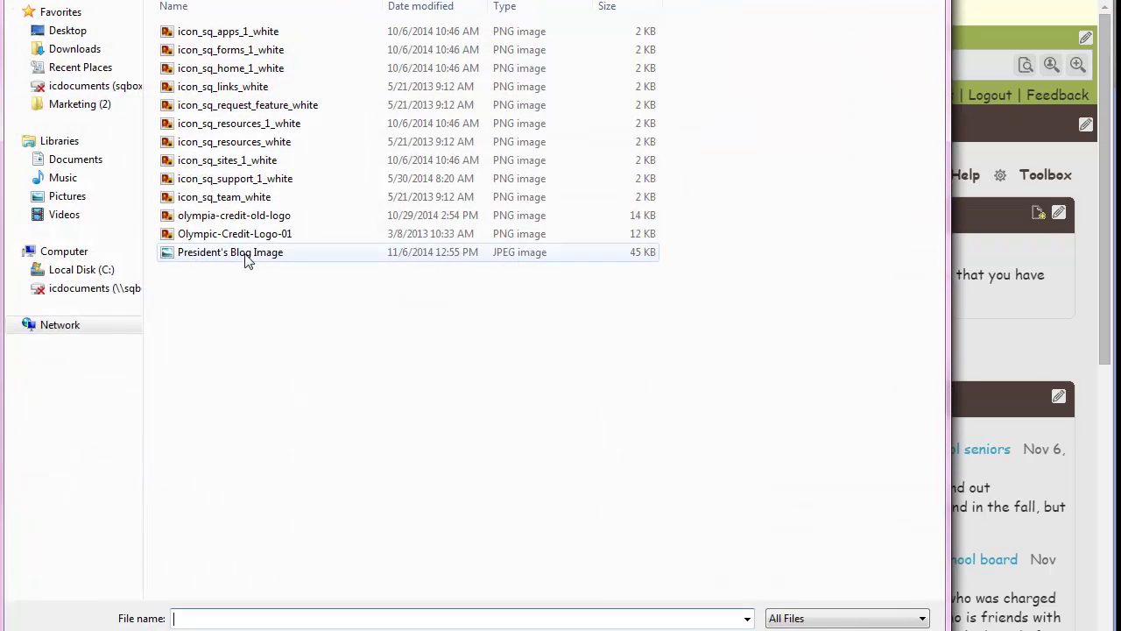
click(245, 234)
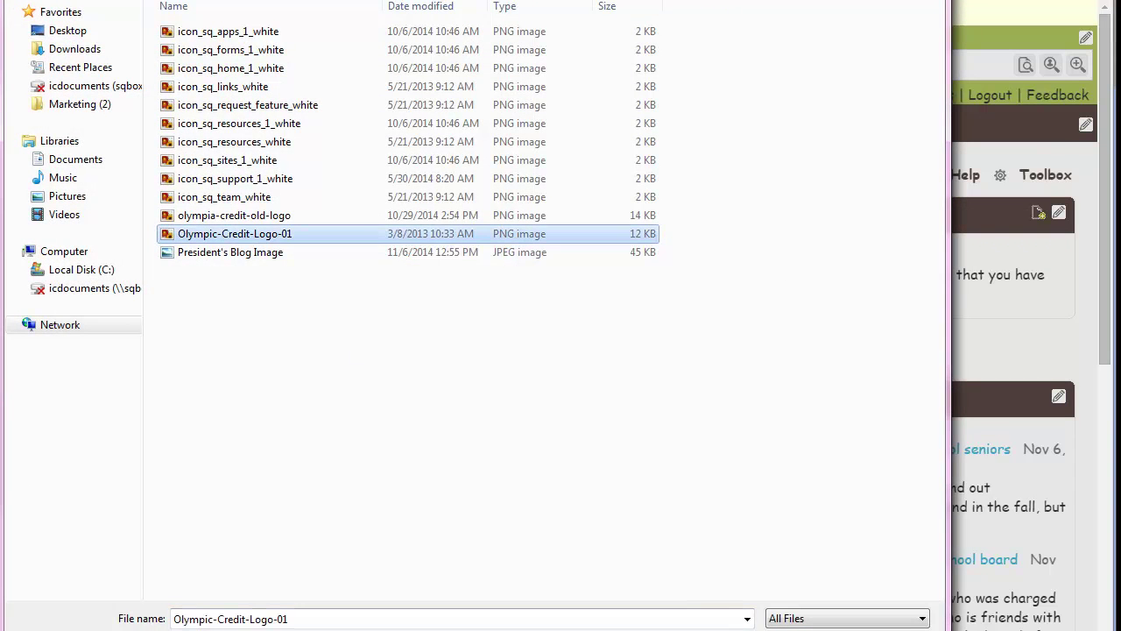
key(Return)
click(272, 517)
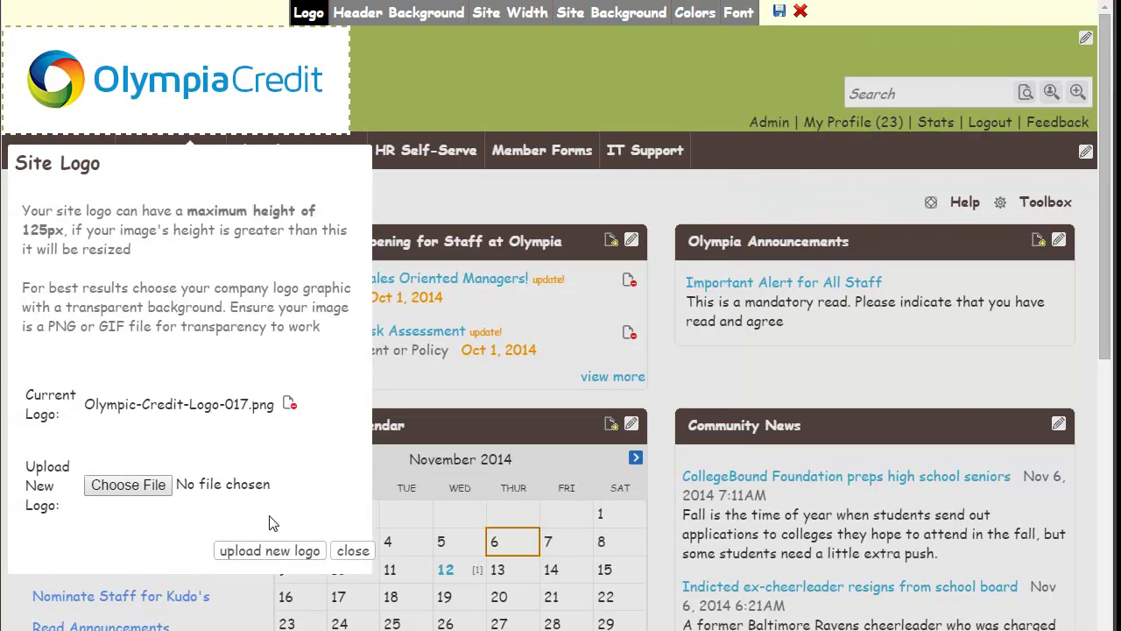
click(353, 551)
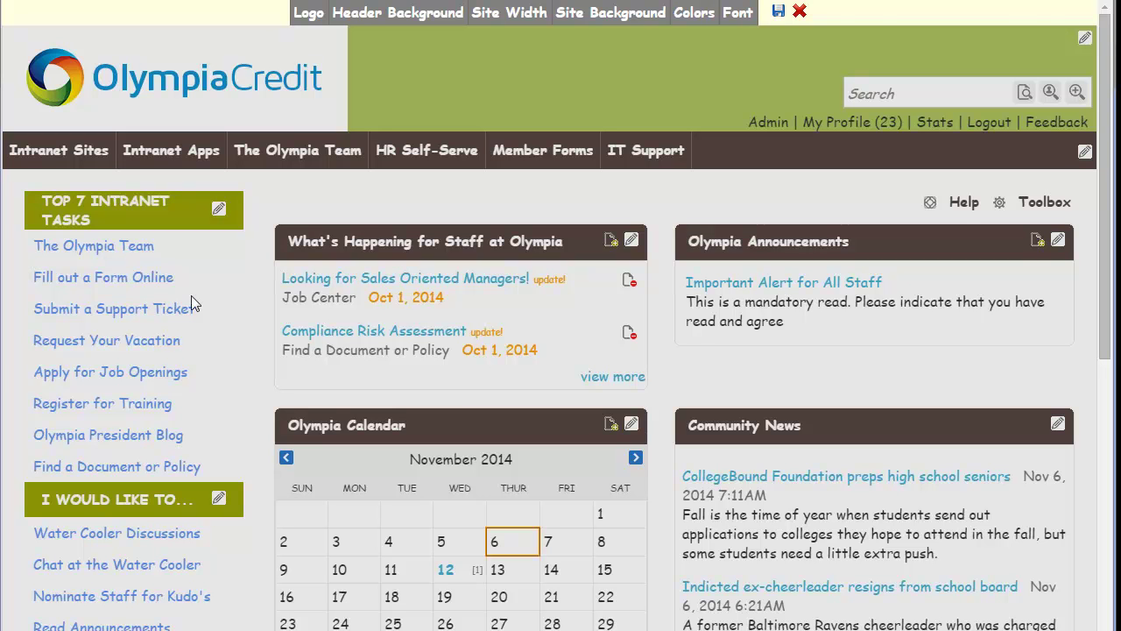
Step: Set the Header Background colour to No Color
click(404, 14)
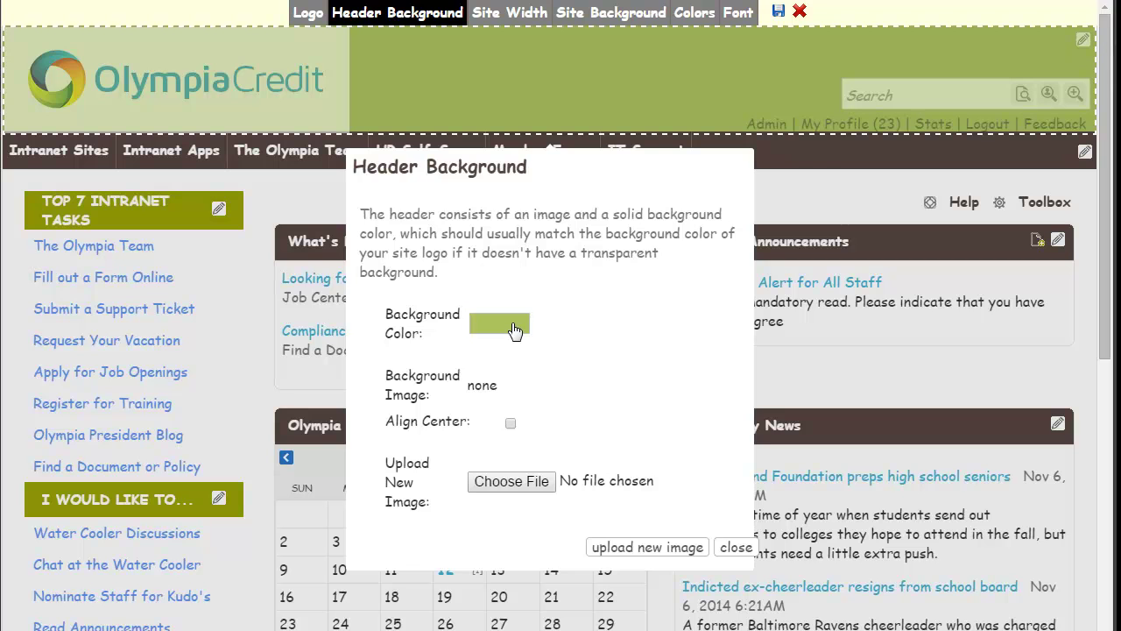
click(515, 328)
click(734, 548)
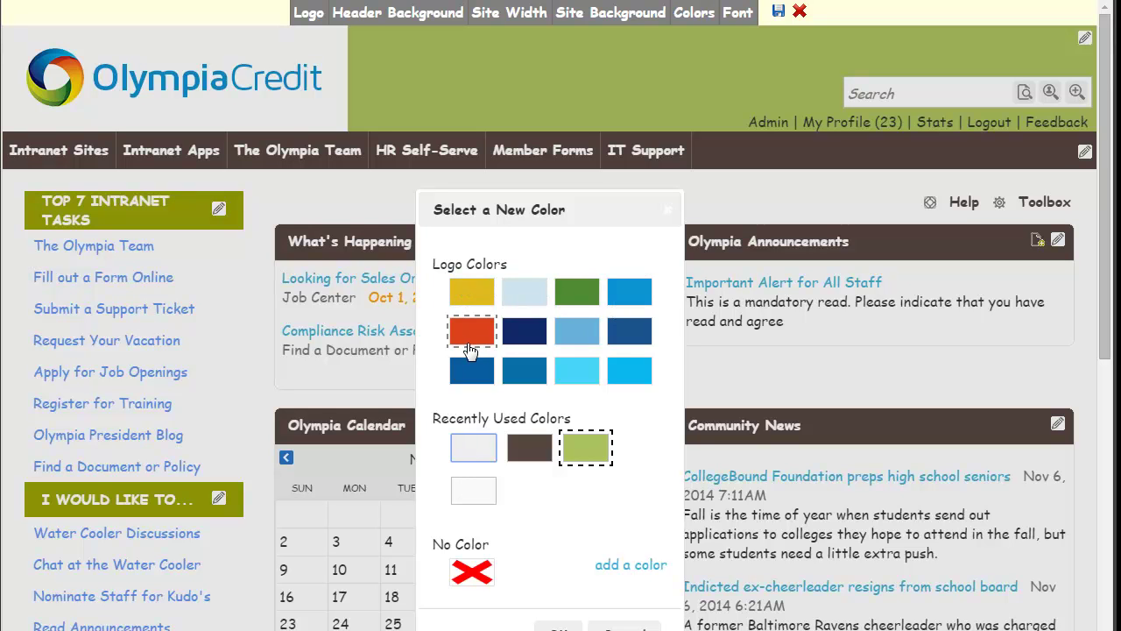
click(471, 572)
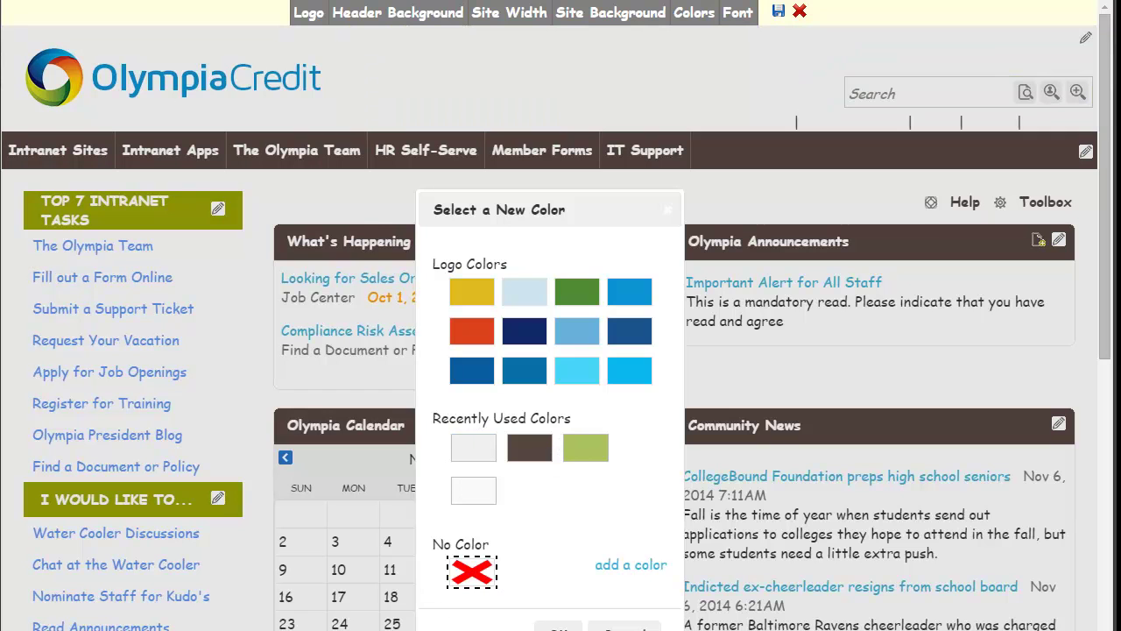
click(559, 627)
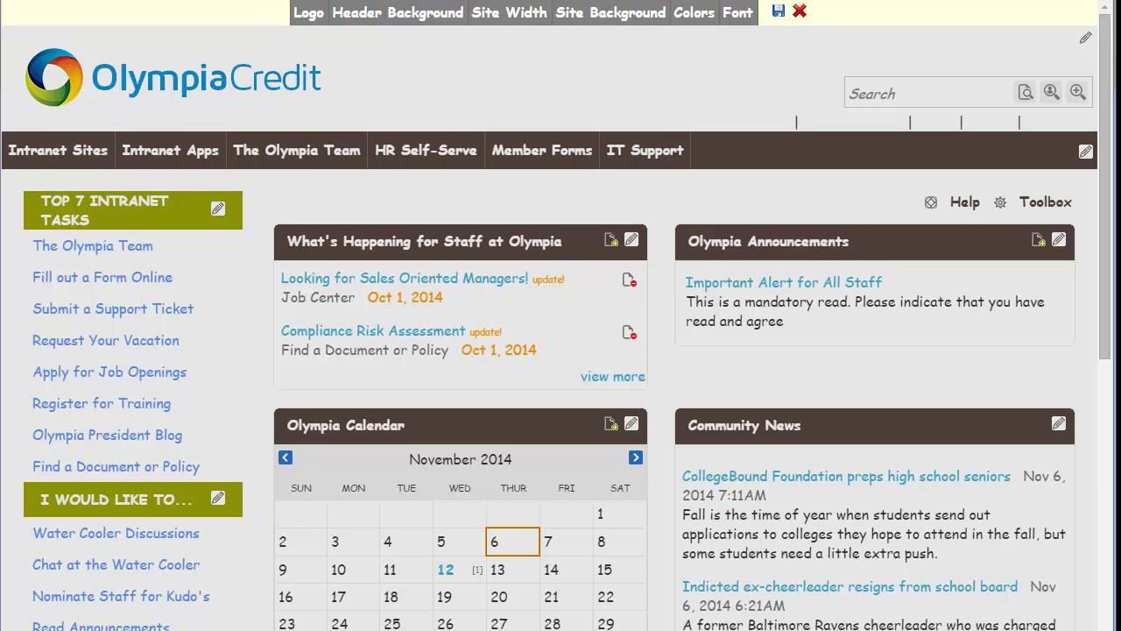
Step: Set the site Menu Color to the blue logo swatch
click(696, 13)
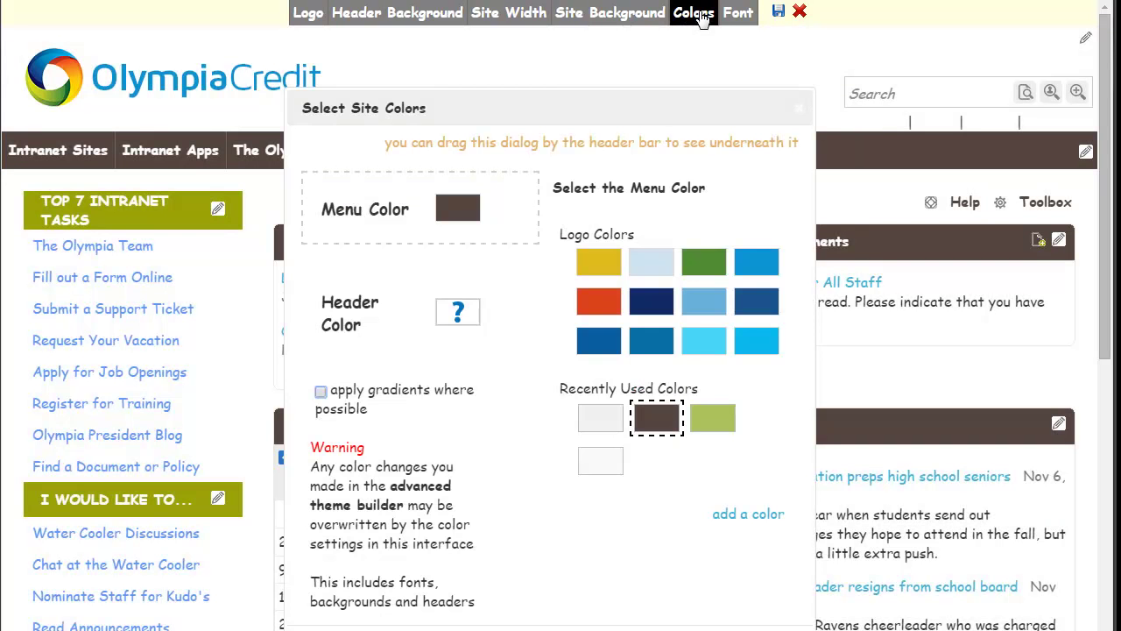
click(766, 274)
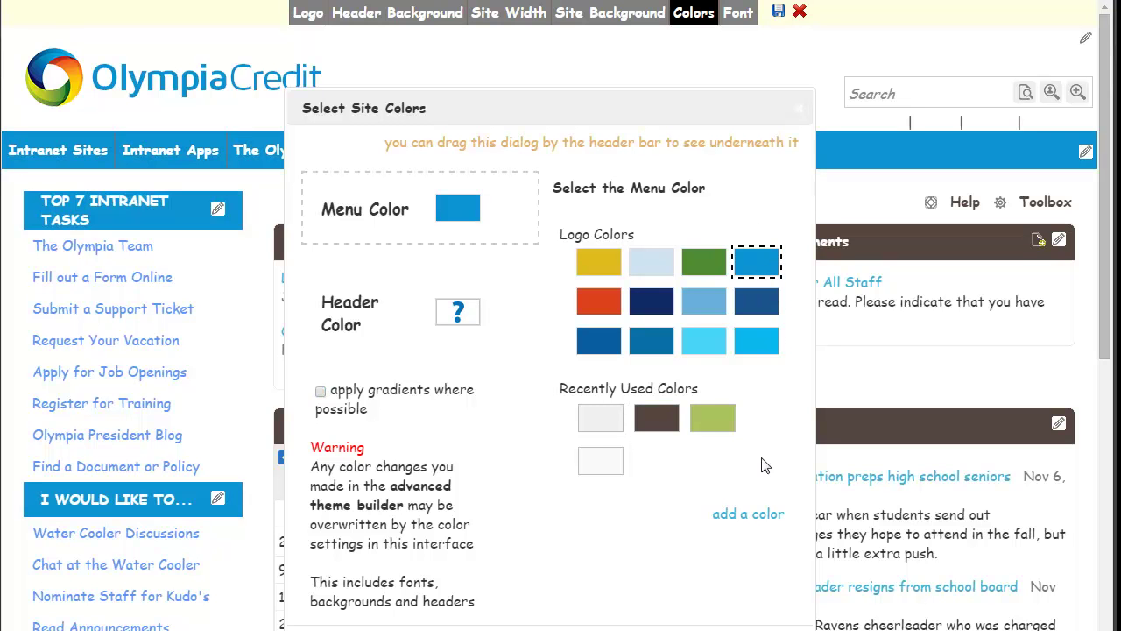
key(Escape)
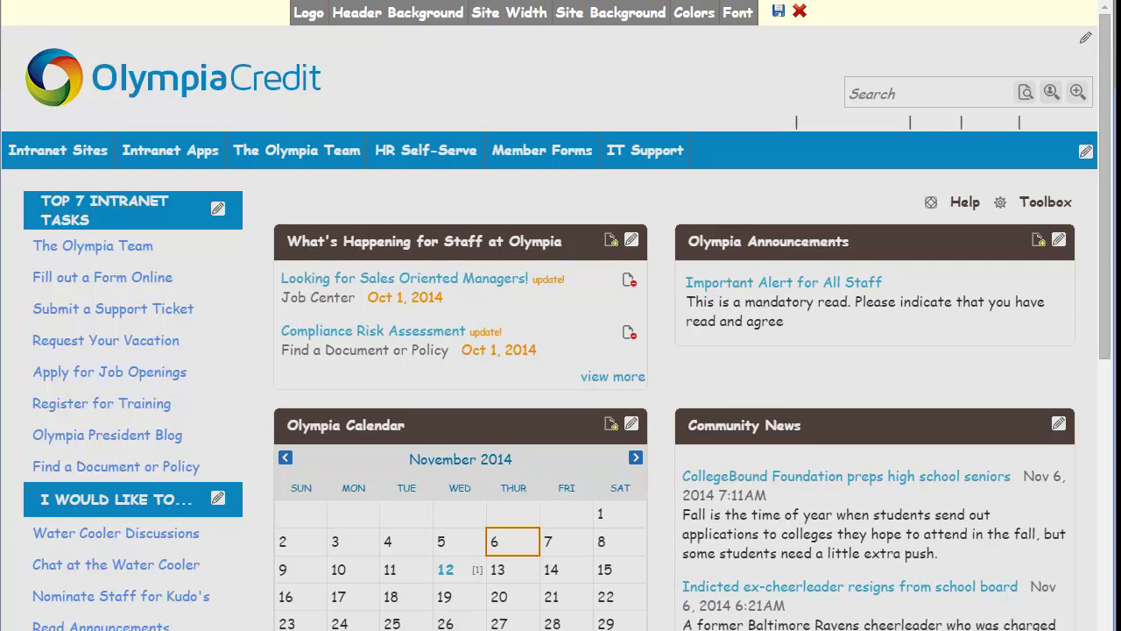
Step: Change the site font to Helvetica
click(738, 12)
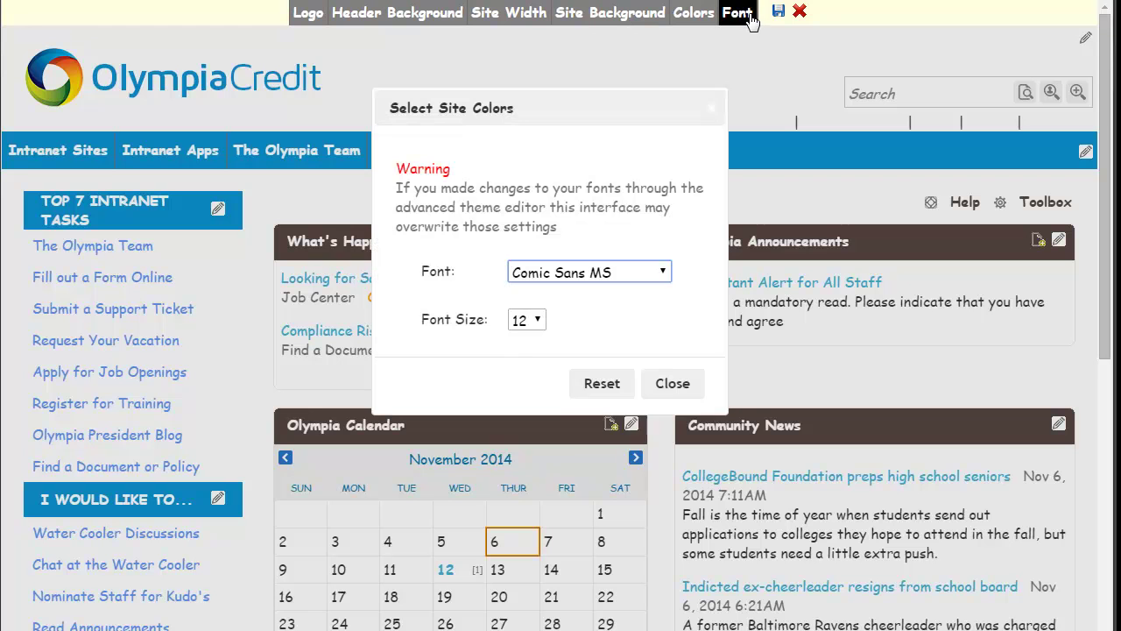
click(587, 272)
click(578, 375)
click(666, 383)
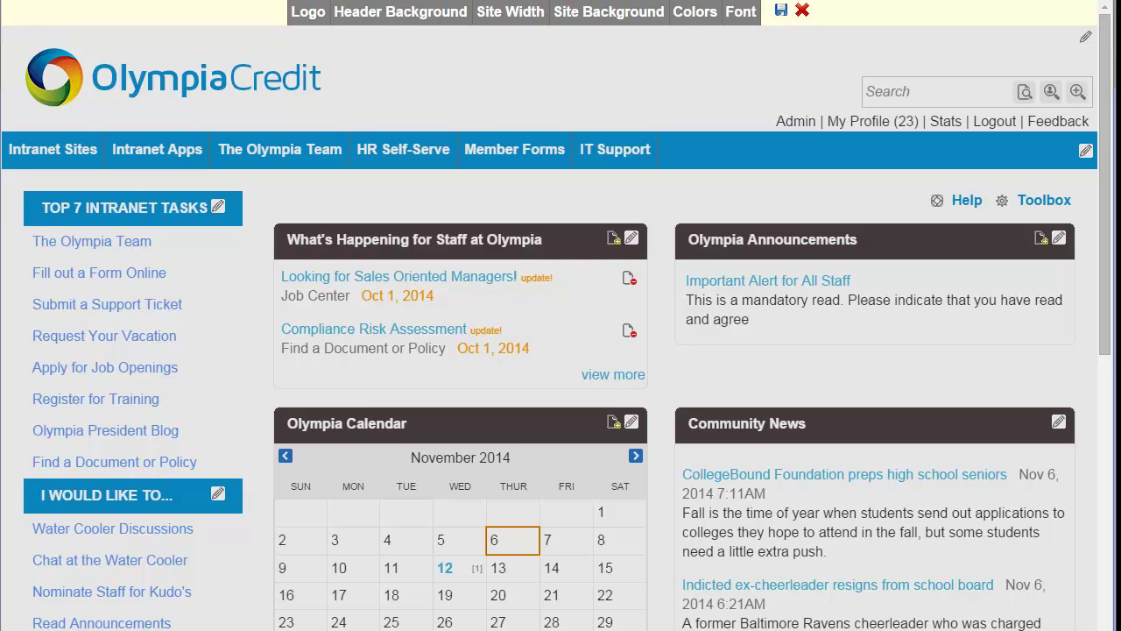
Step: Turn off expand to browser for a fixed 1200 px site width, then save the theme
click(492, 21)
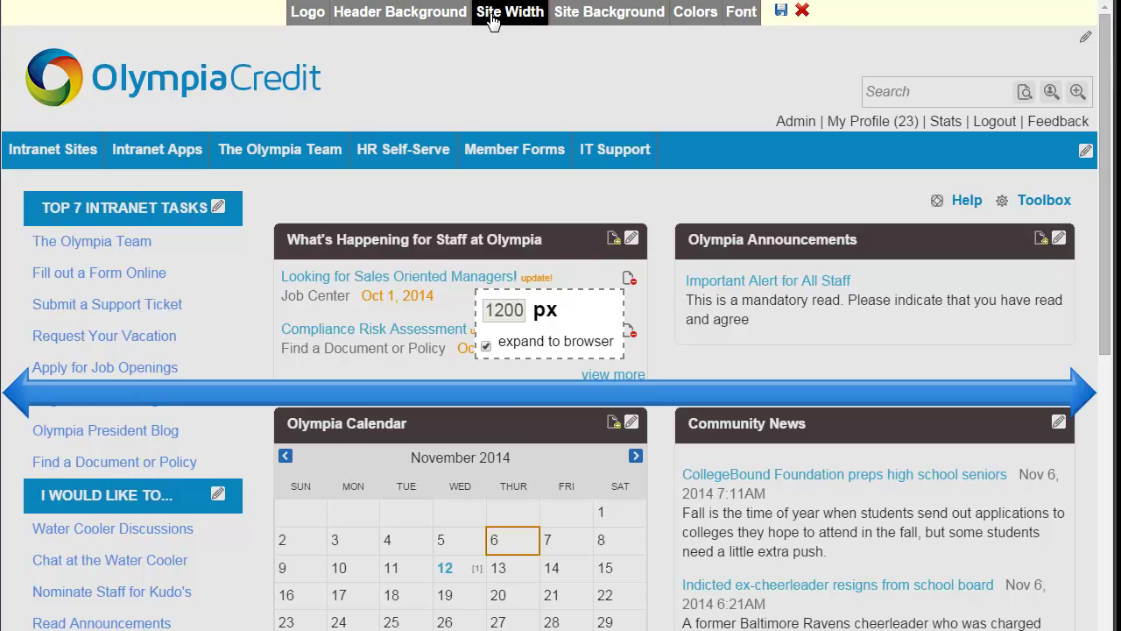
click(486, 346)
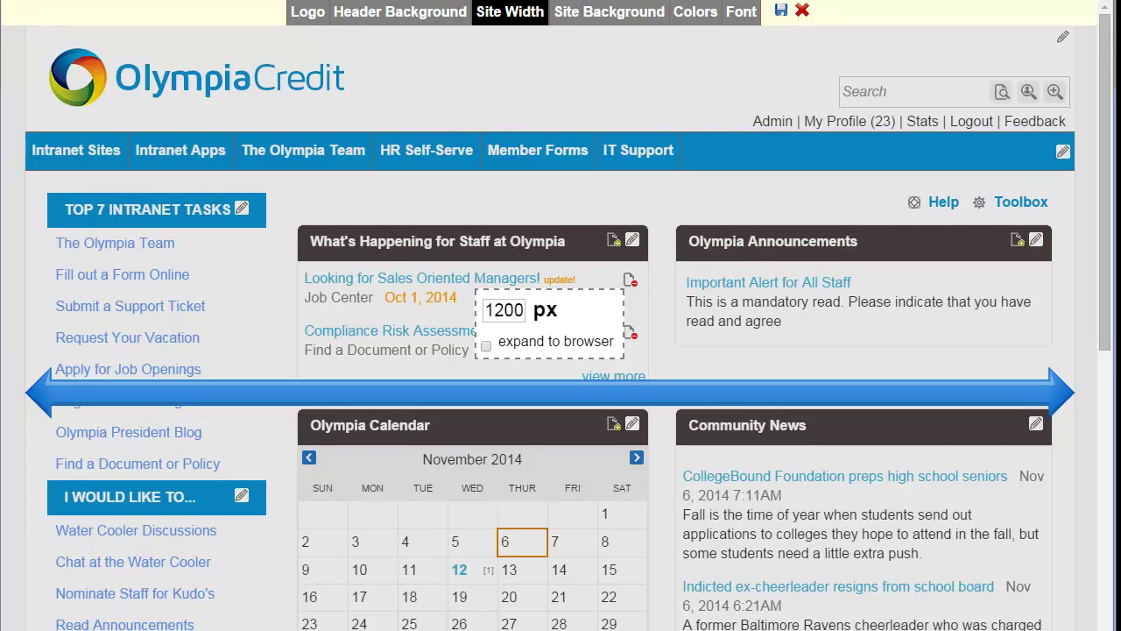
click(780, 14)
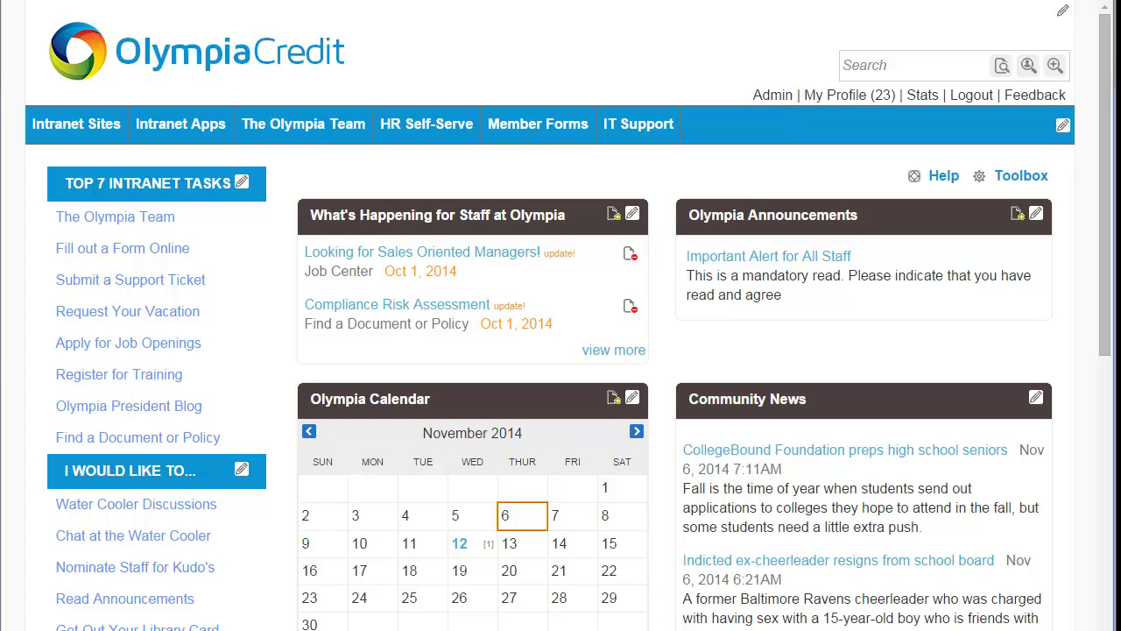
Step: Set the What's Happening widget's Header swatch to blue and apply it to all widgets
click(632, 214)
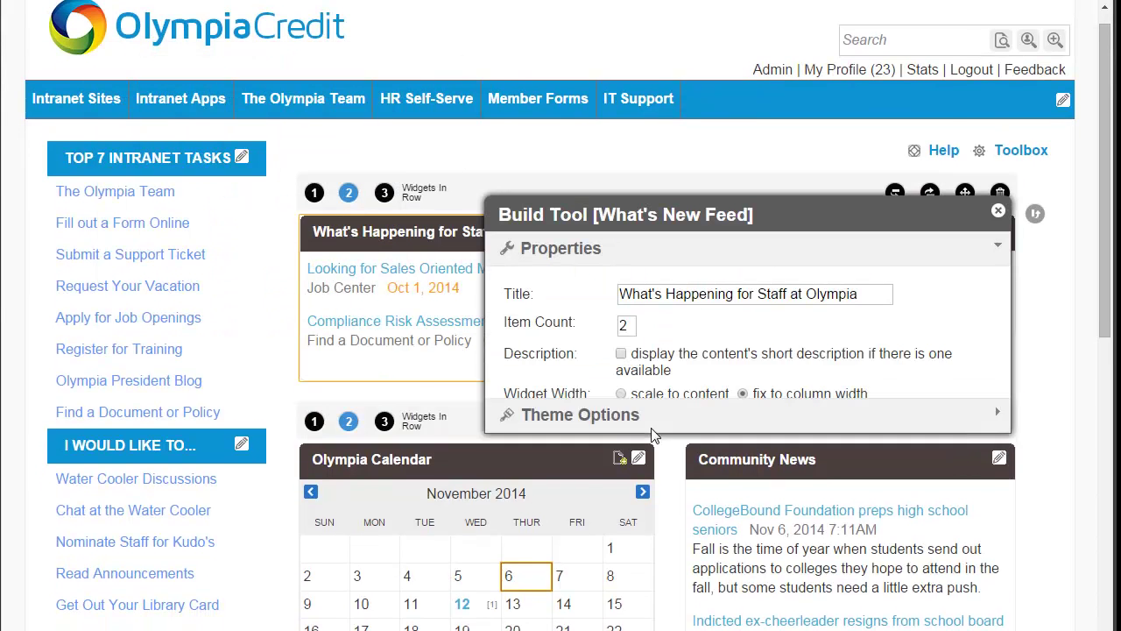
click(617, 554)
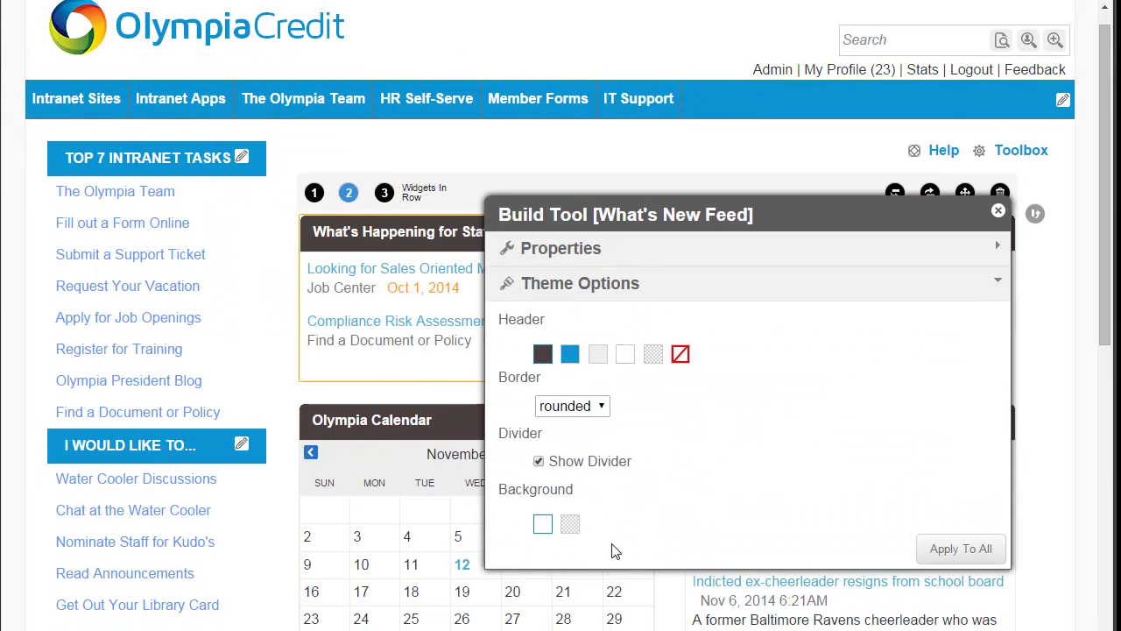
click(570, 359)
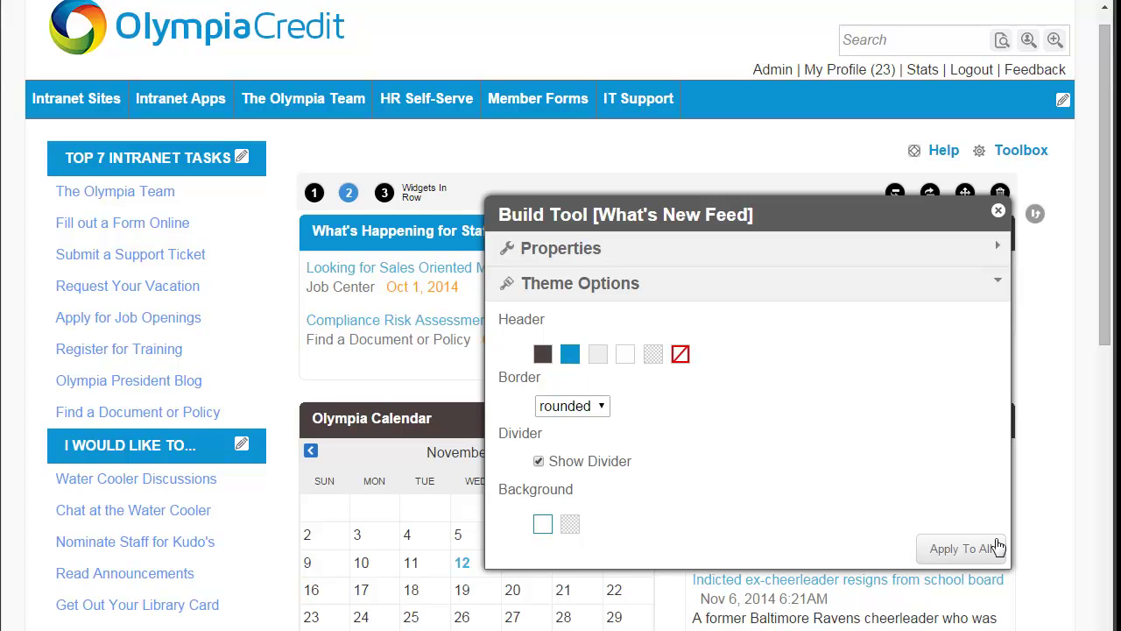
click(969, 555)
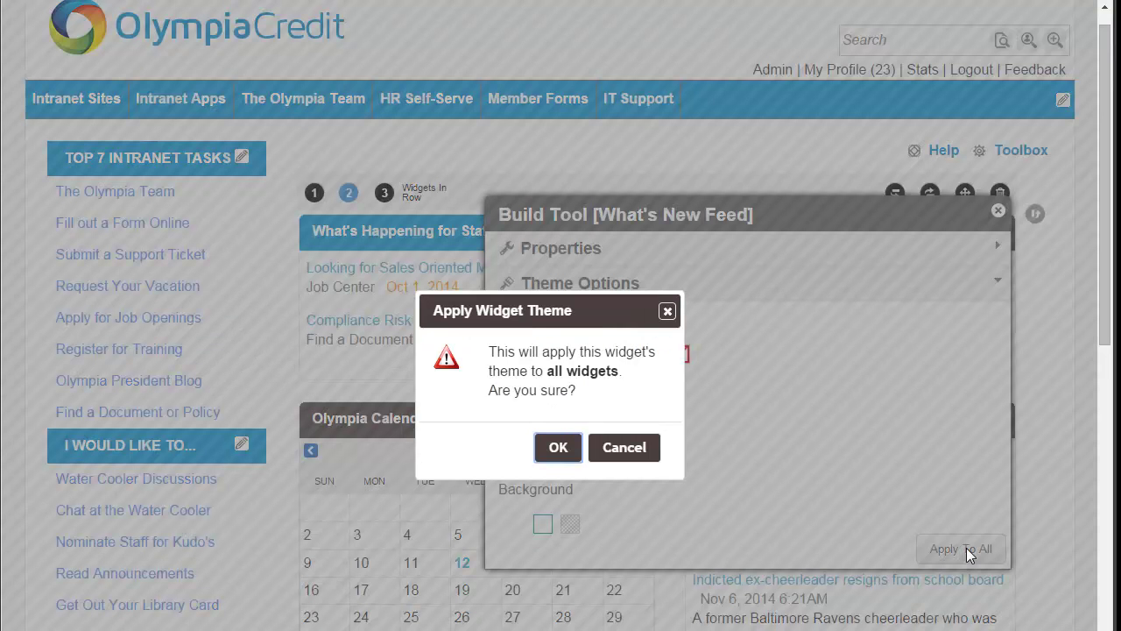
click(557, 451)
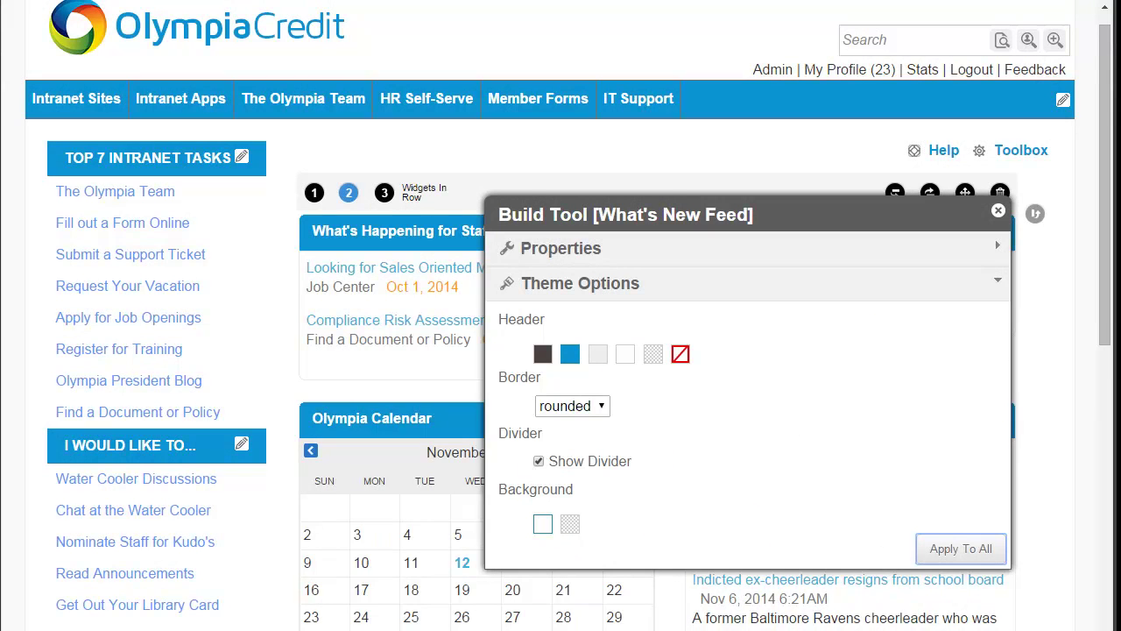
scroll(560, 316, down, 2)
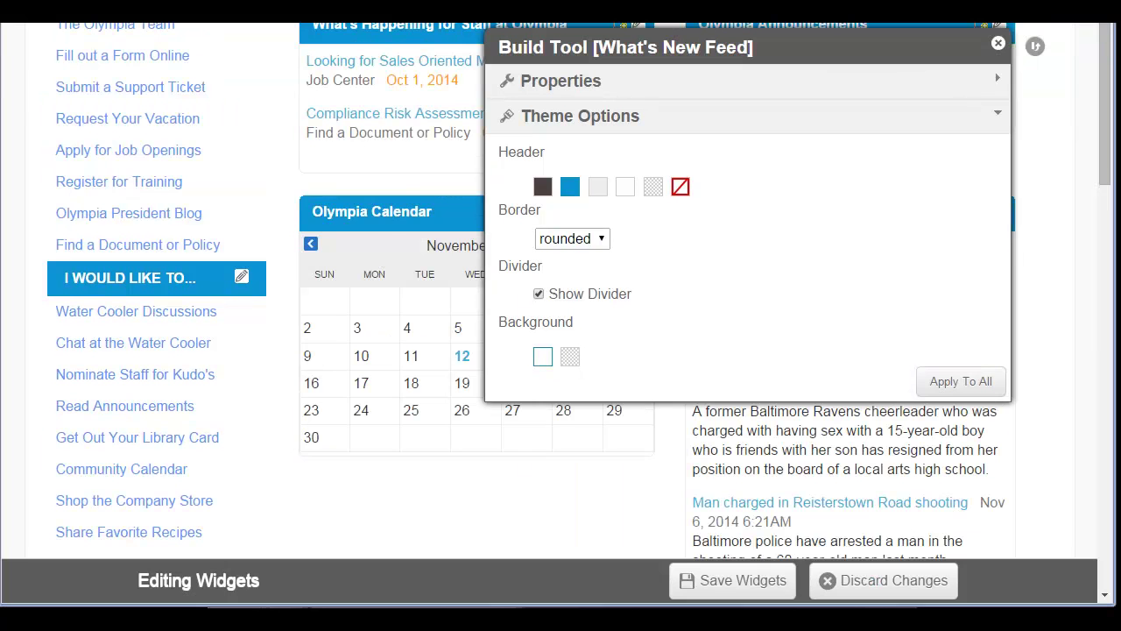
Step: Save the widget changes, then open the Olympia Calendar widget's Build Tool settings
click(740, 581)
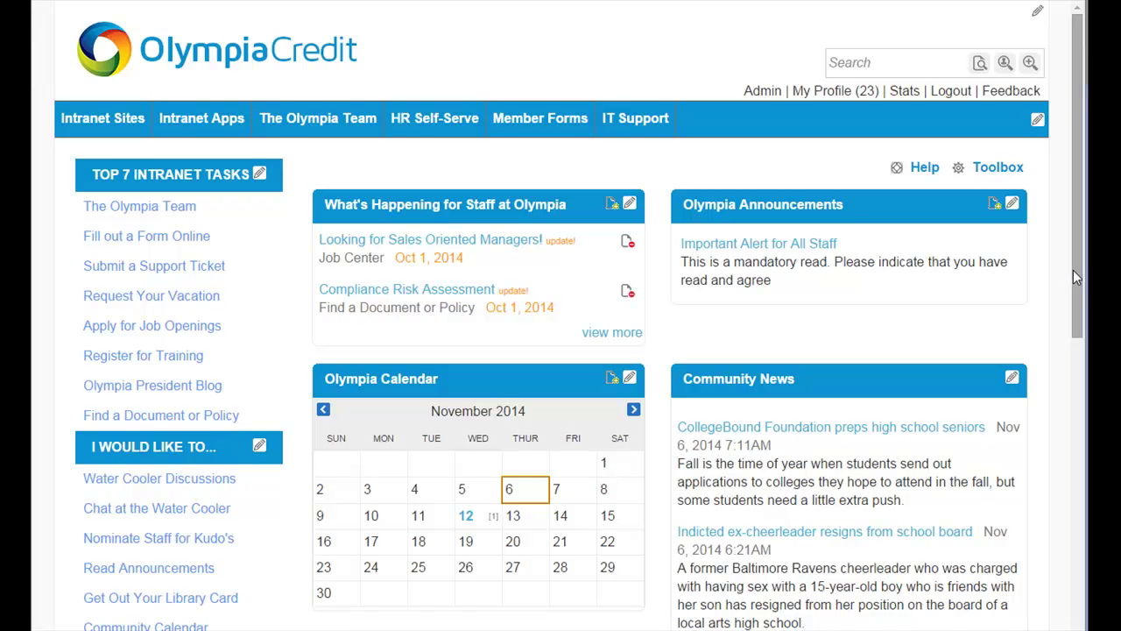
drag(1073, 265, 1086, 337)
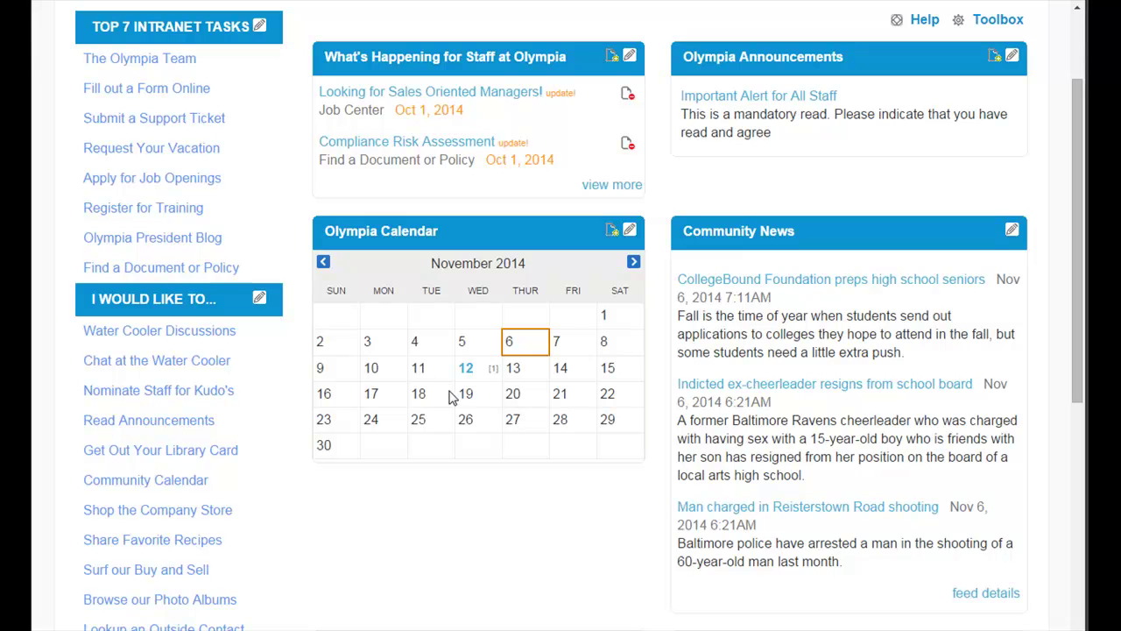
click(629, 233)
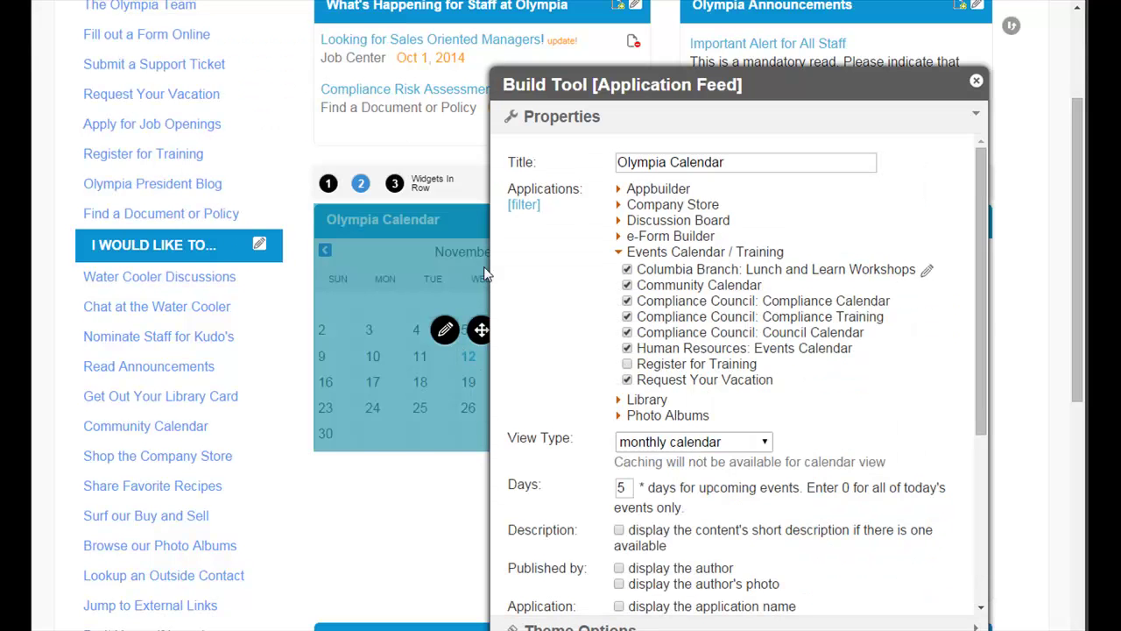
Step: Delete the Olympia Calendar widget and set Widgets In Row to 1
click(976, 81)
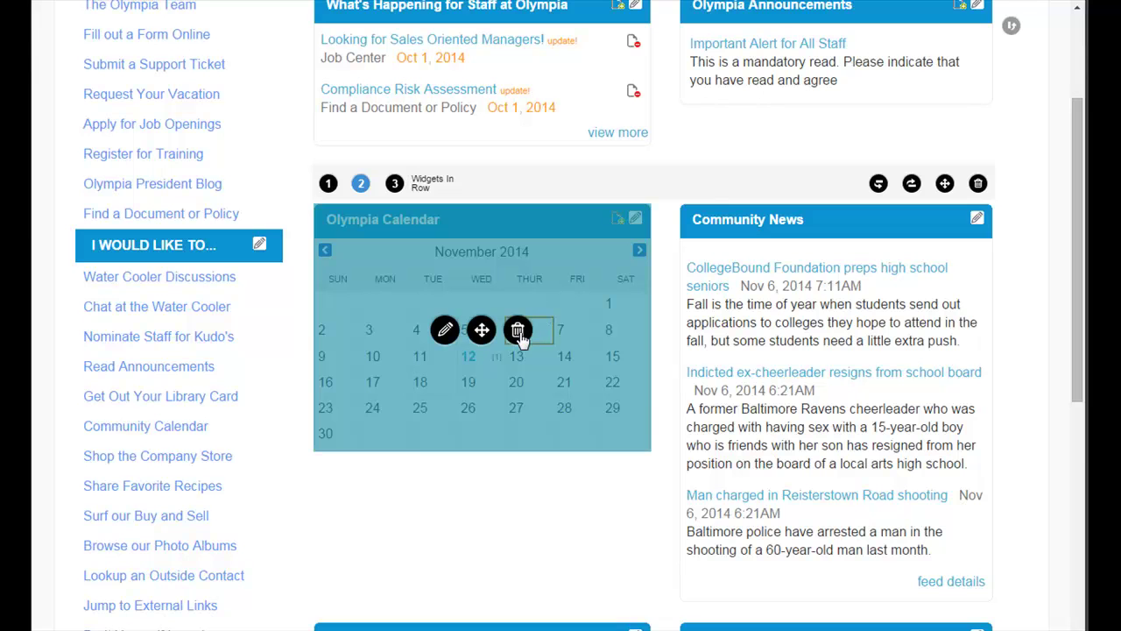
click(519, 331)
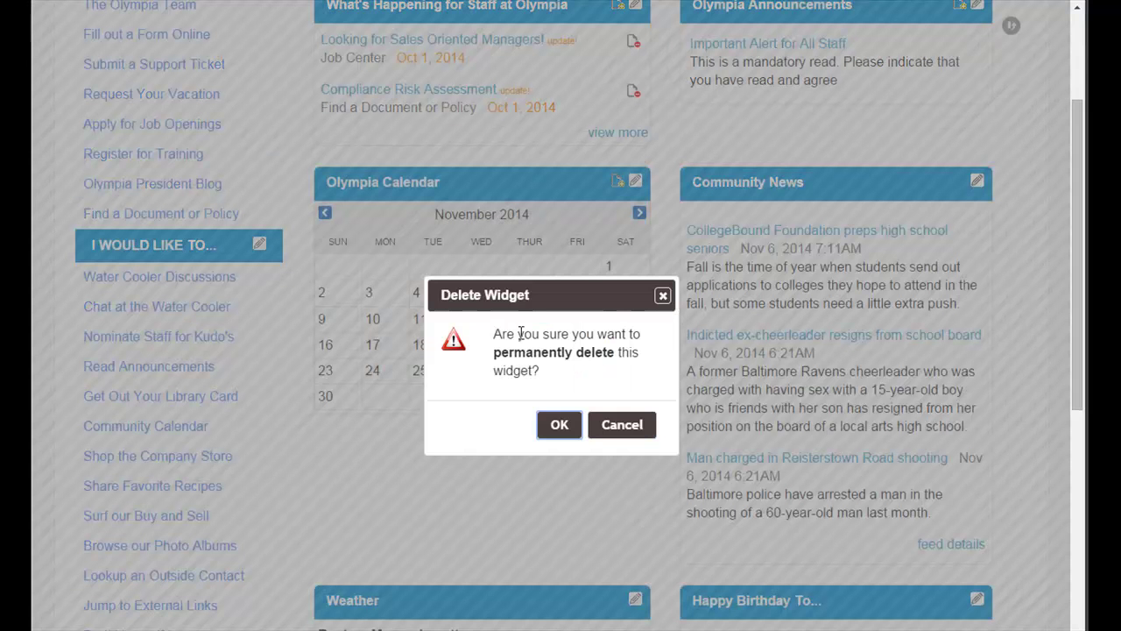
click(555, 429)
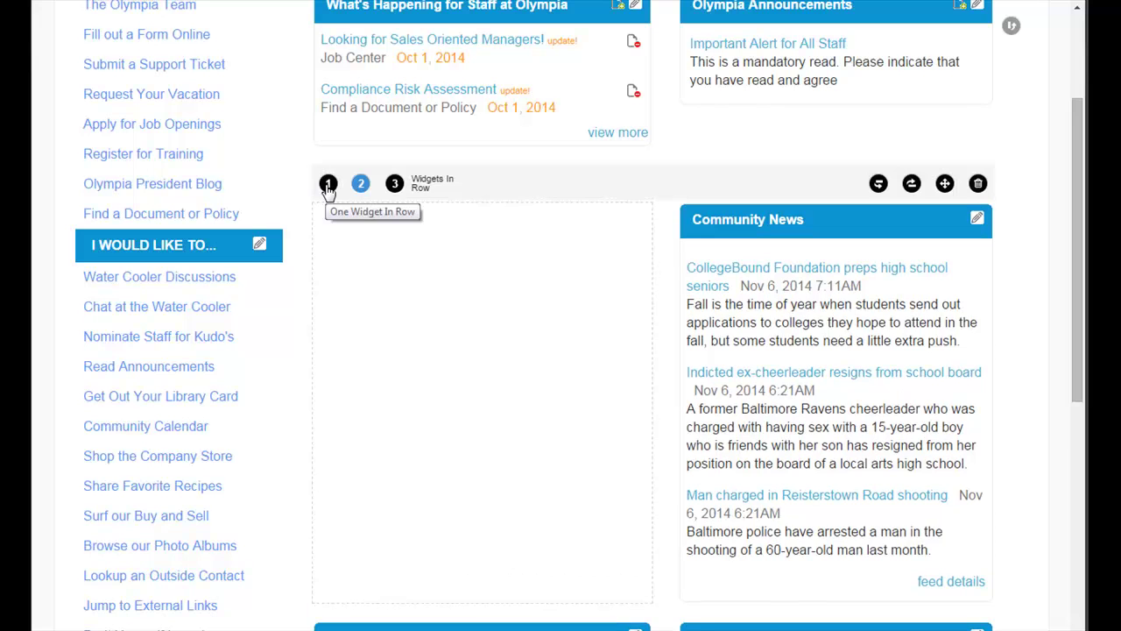
click(327, 185)
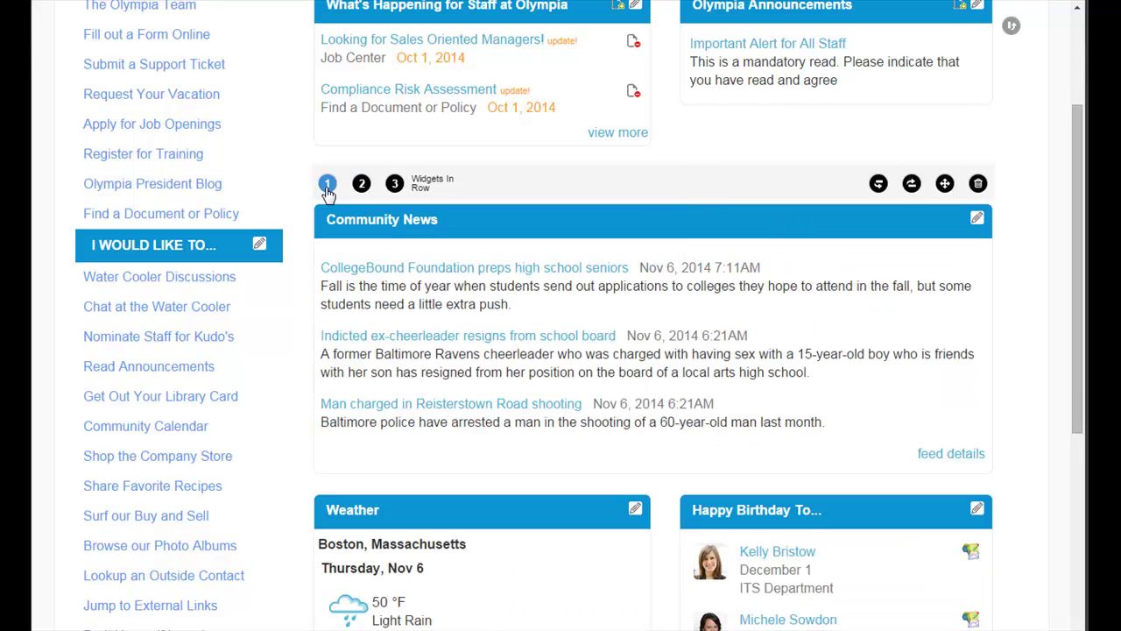
mouse_move(585, 269)
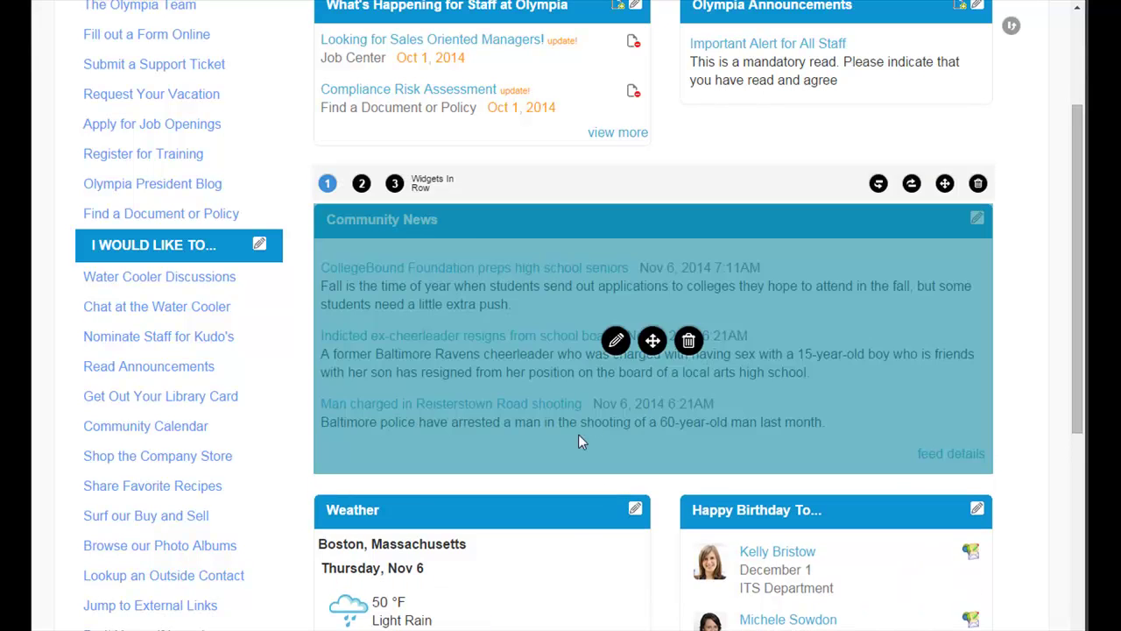
mouse_move(587, 610)
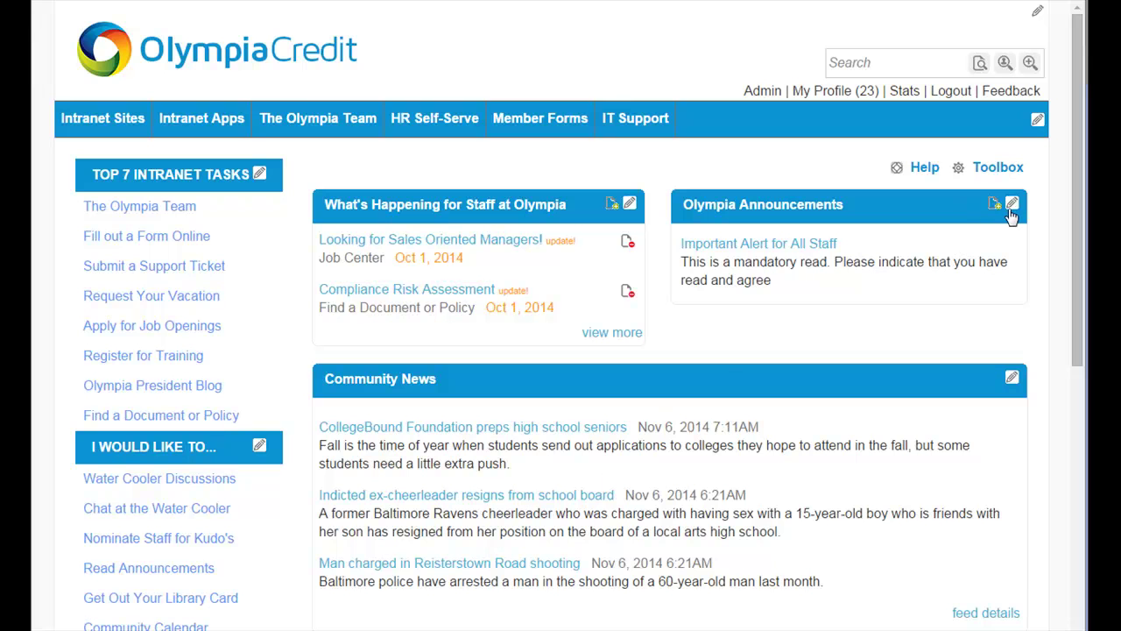
Step: Add a new row at the top of the page holding a Simple Widgets Image widget
click(1013, 205)
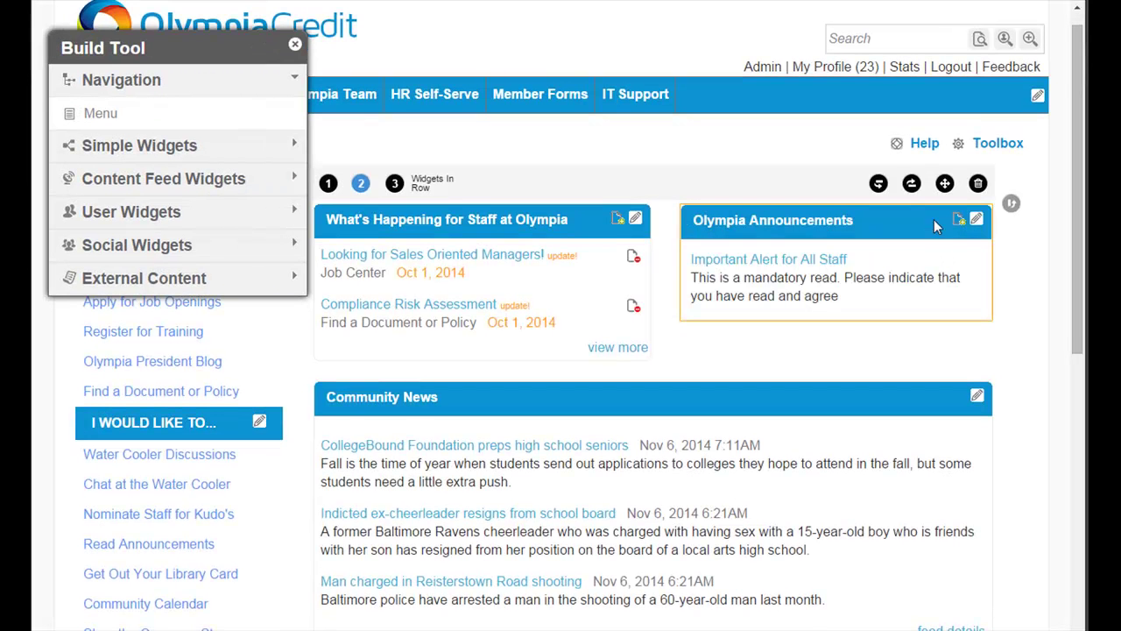
click(911, 183)
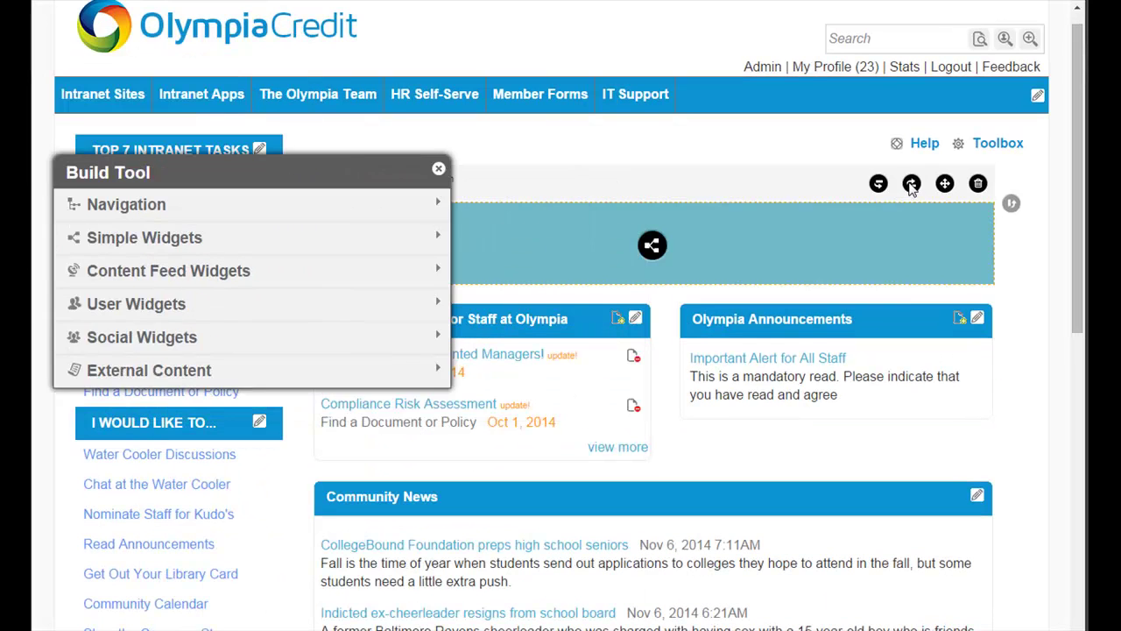
click(140, 266)
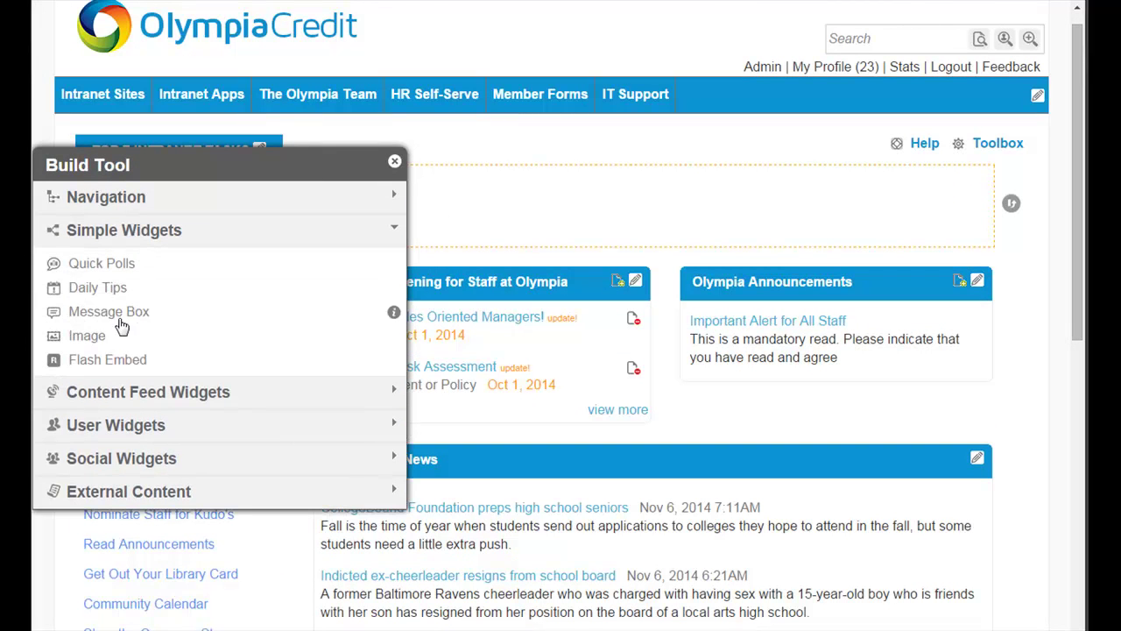
click(120, 342)
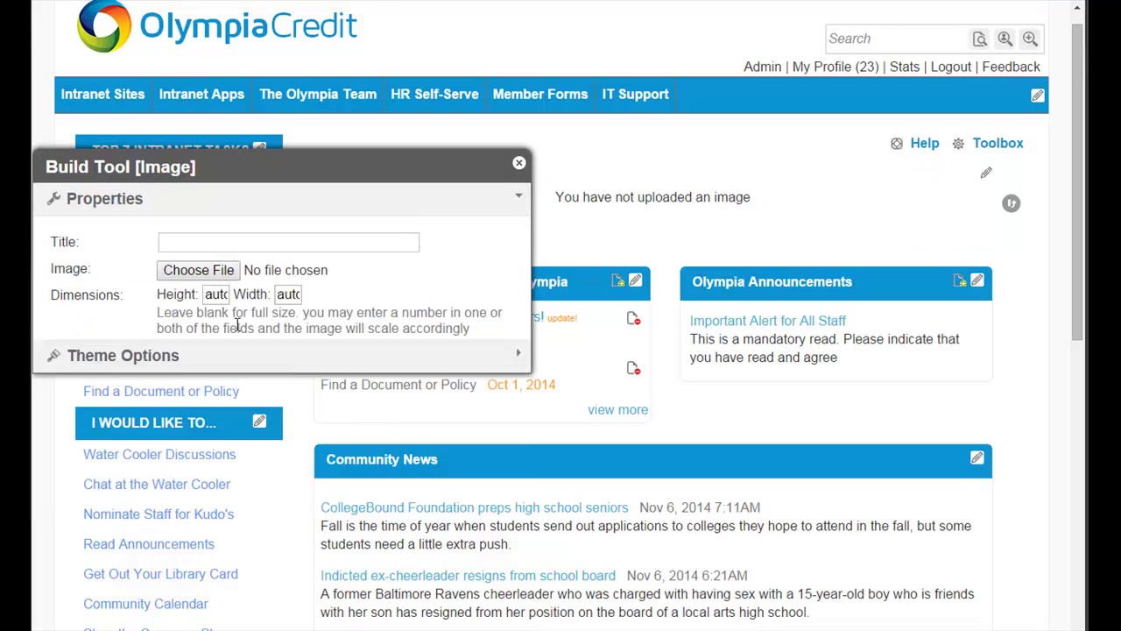
click(198, 272)
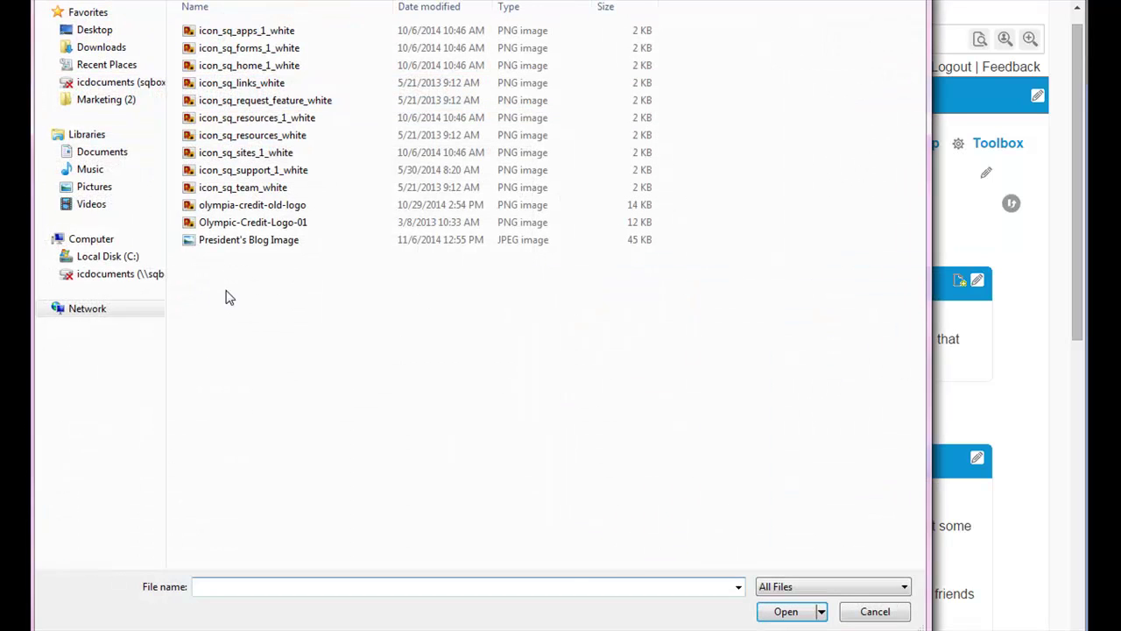
click(245, 240)
click(786, 611)
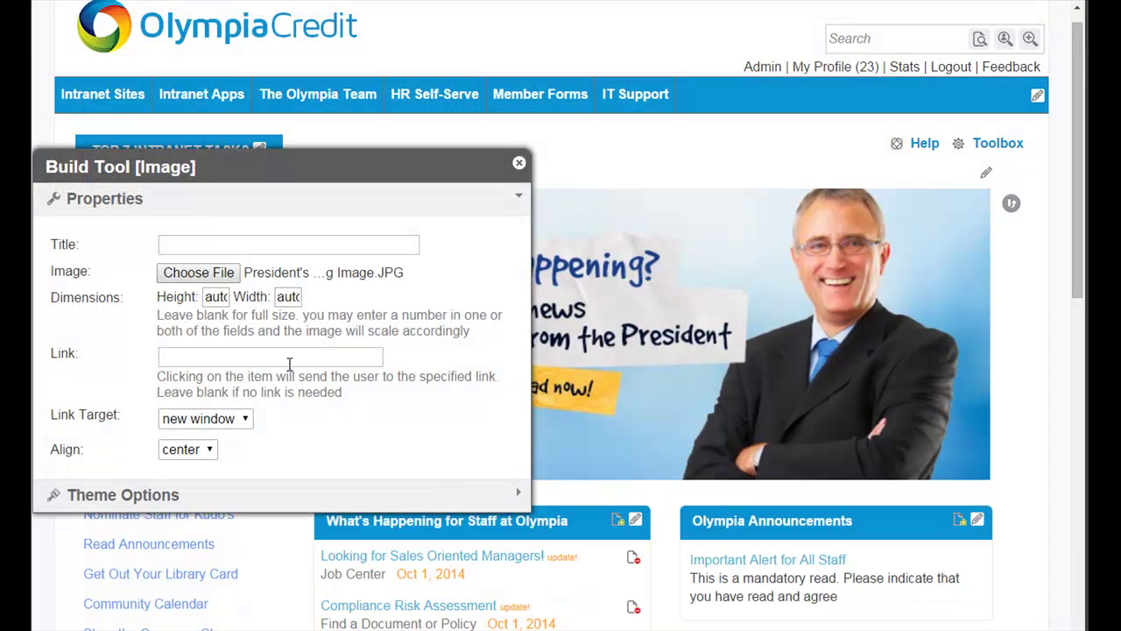
click(273, 357)
text(www.intran)
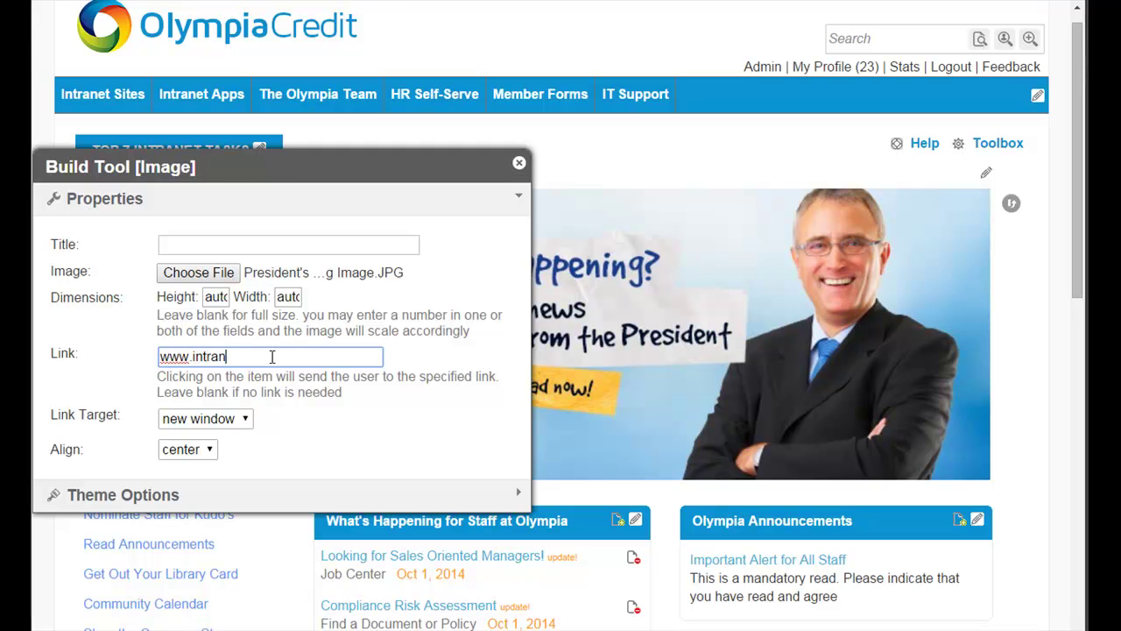
text(etconnections.com/blog)
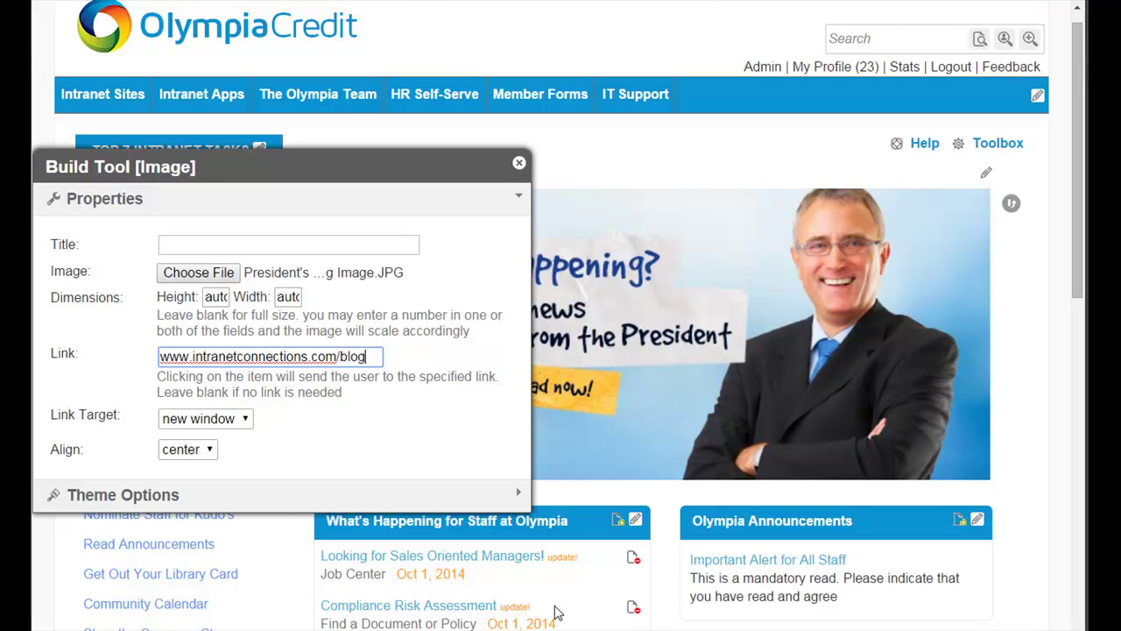
key(Return)
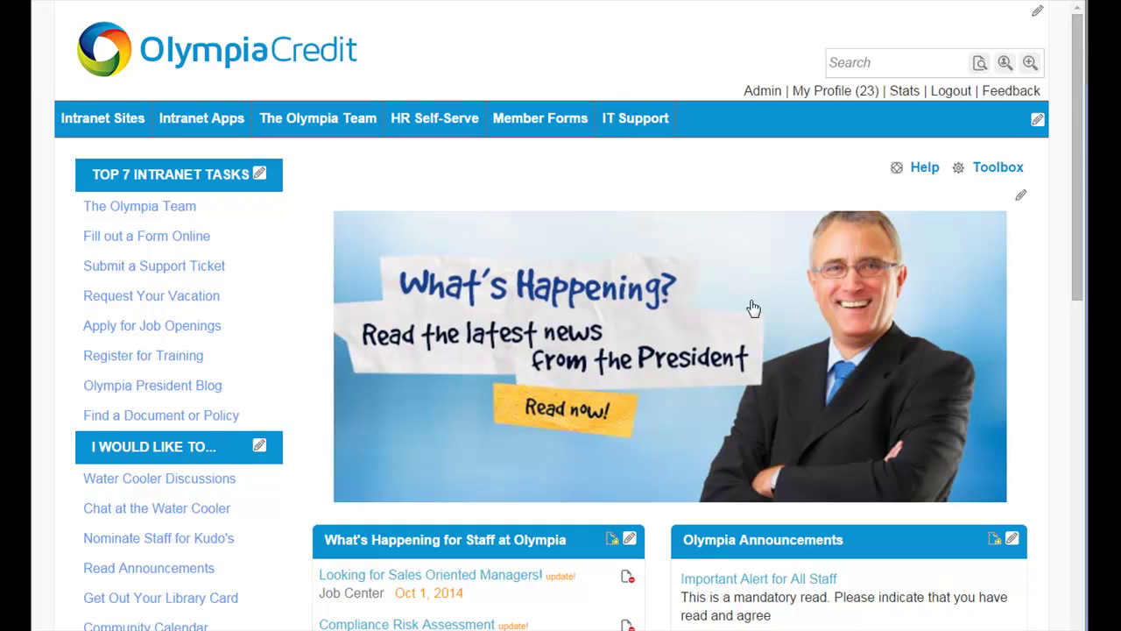
Step: Turn on an icon for the Intranet Sites menu item using icon_sq_sites_1_white
click(1037, 122)
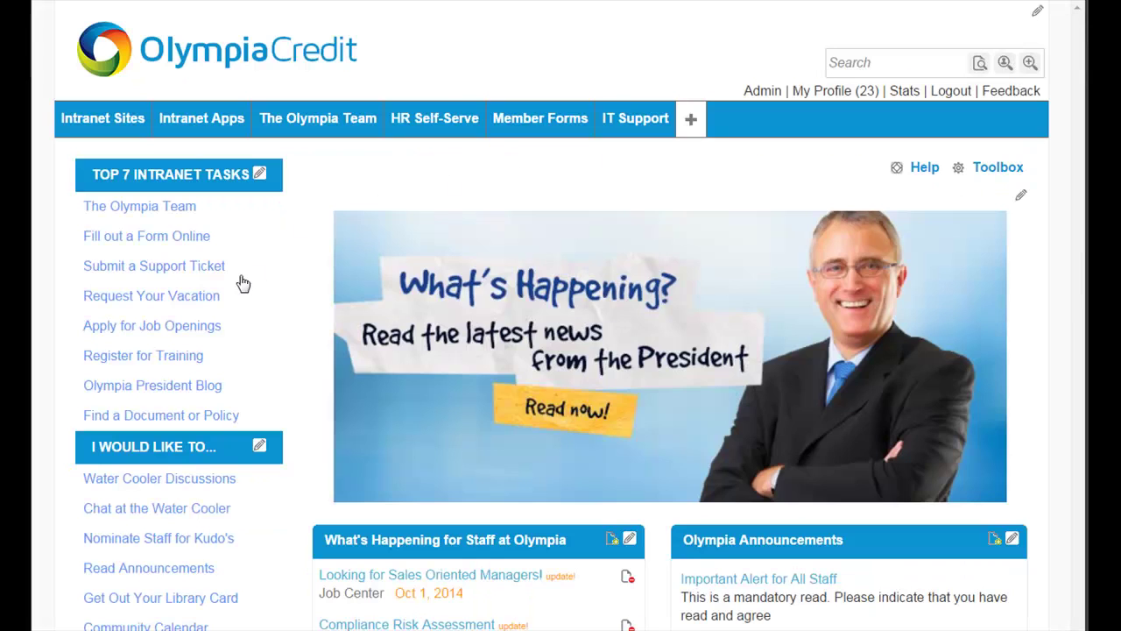
mouse_move(105, 125)
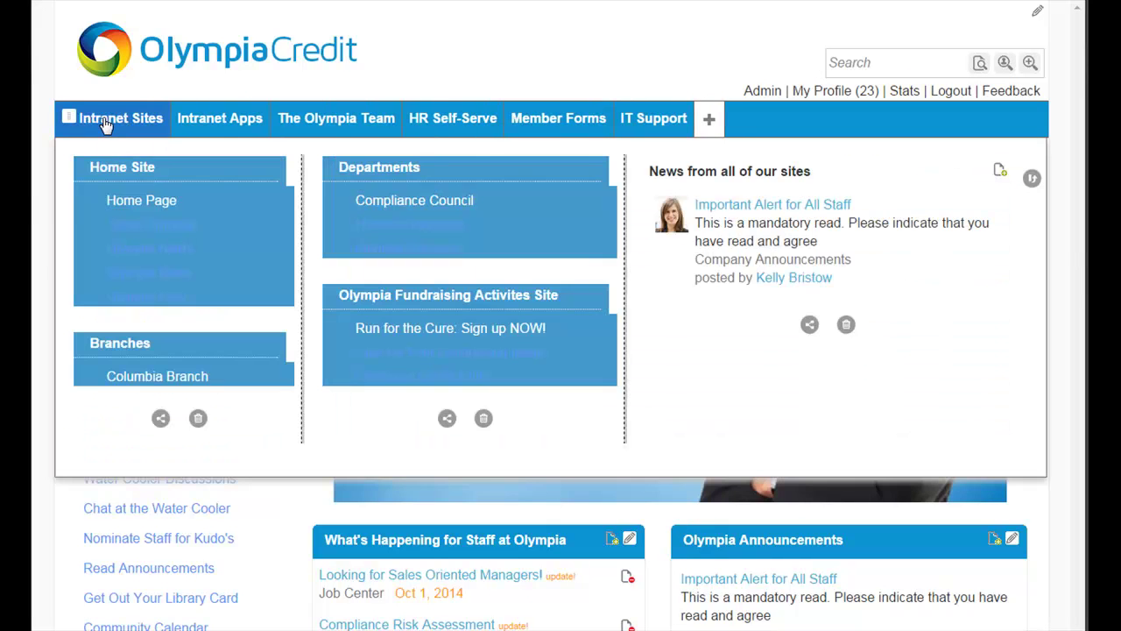
click(152, 124)
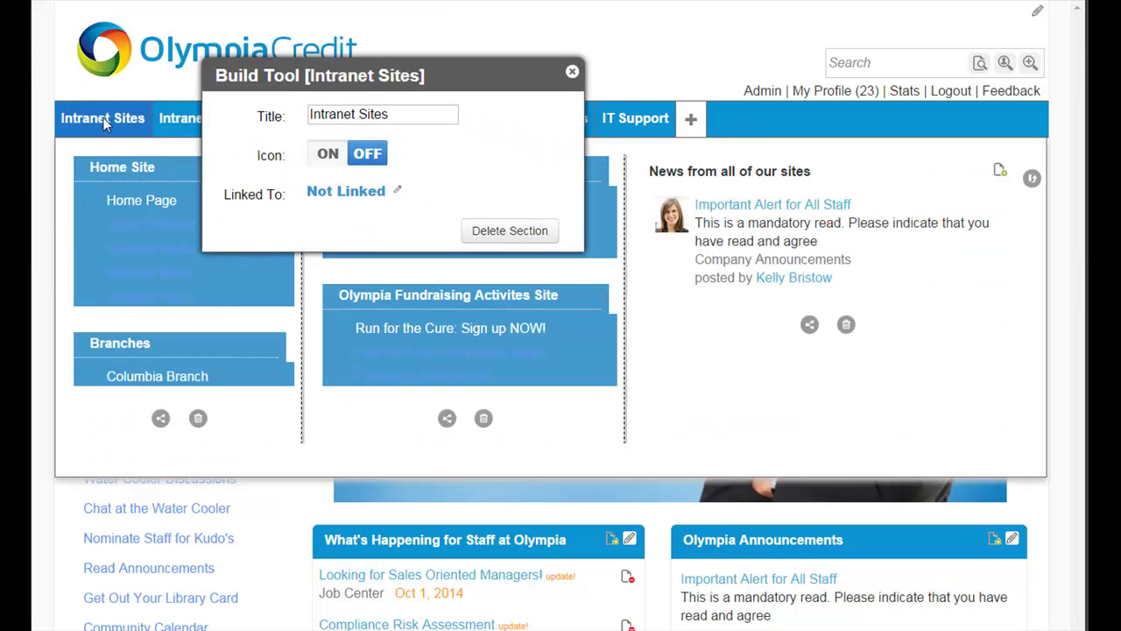
click(338, 159)
click(353, 186)
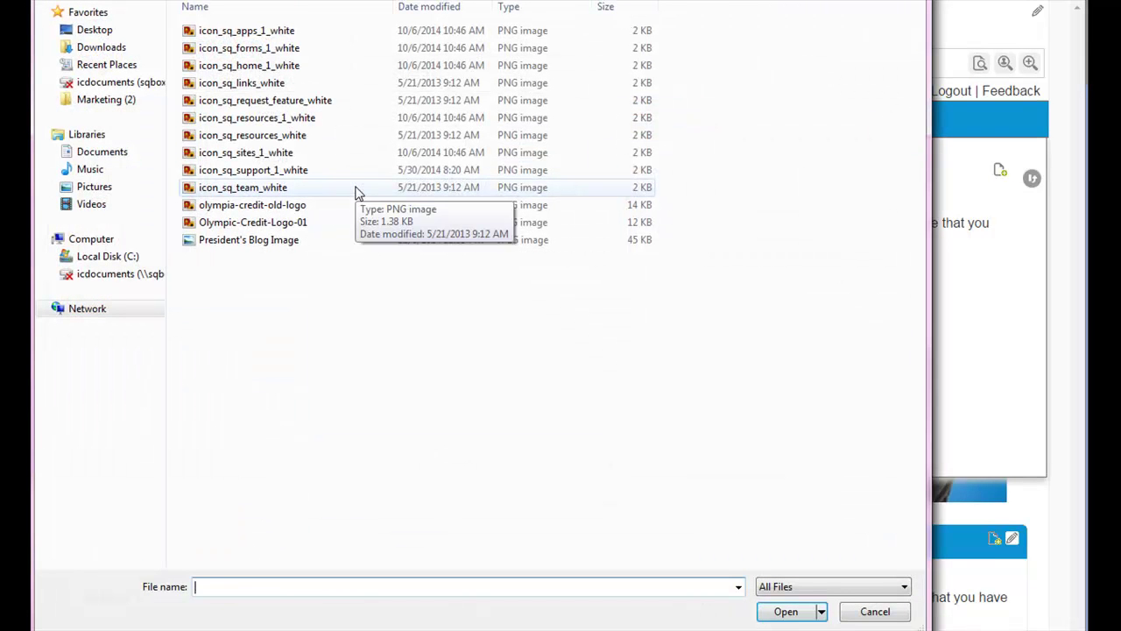
click(293, 154)
click(791, 610)
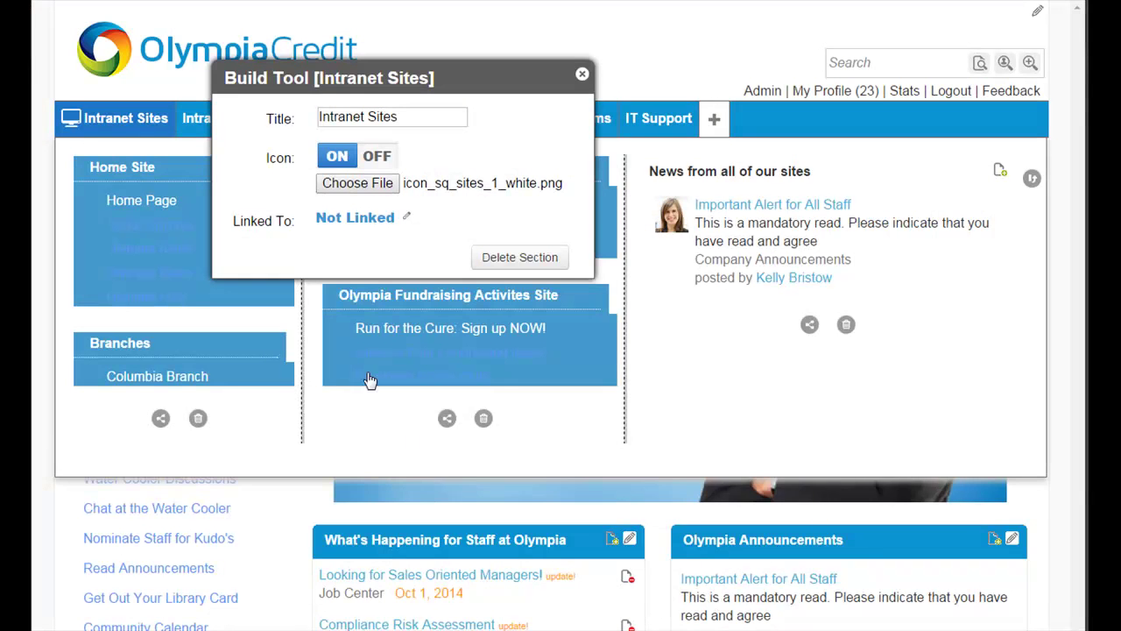
Step: Give the Intranet Apps menu item the icon_sq_apps_1_white icon
click(196, 117)
click(465, 159)
click(475, 188)
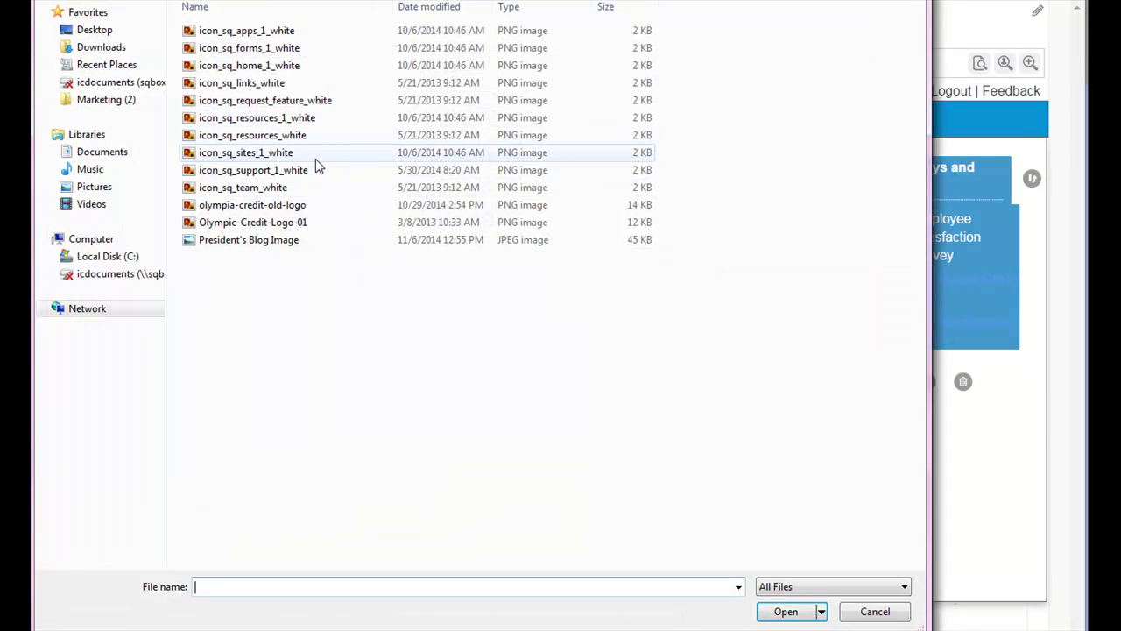
click(291, 31)
click(785, 611)
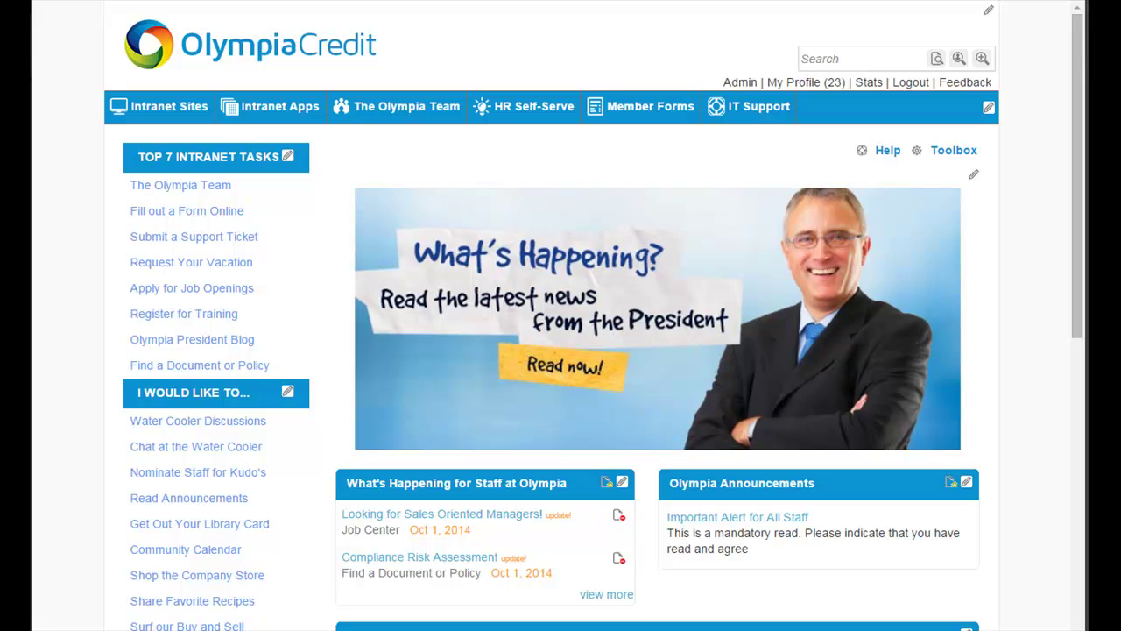
Step: Zoom the page out two steps to review the finished home page
key(ctrl+minus)
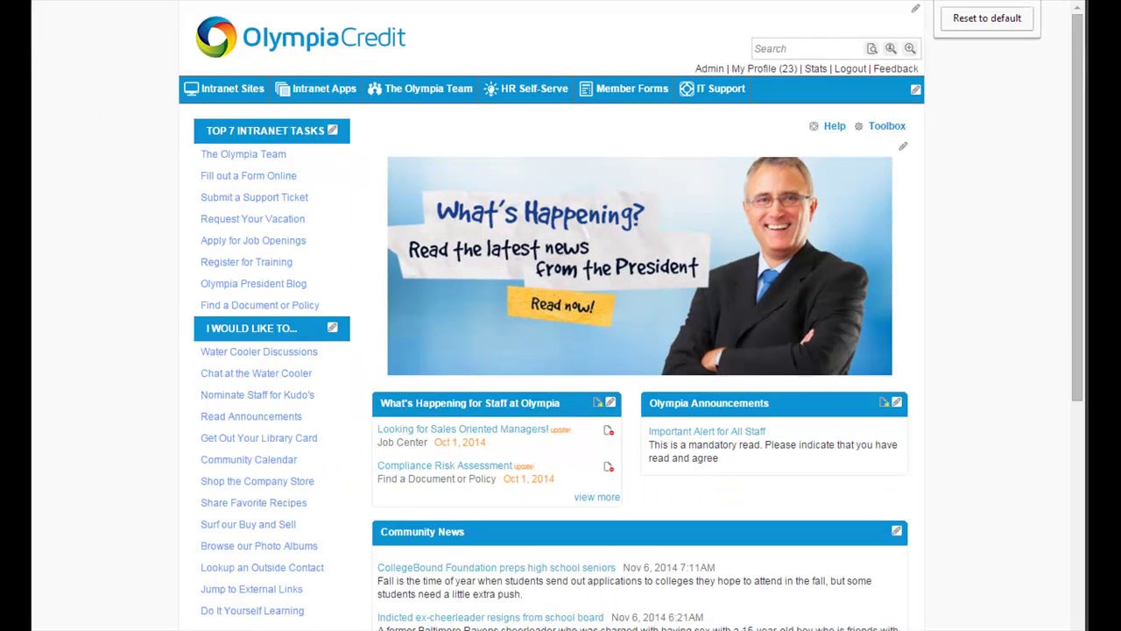
key(ctrl+minus)
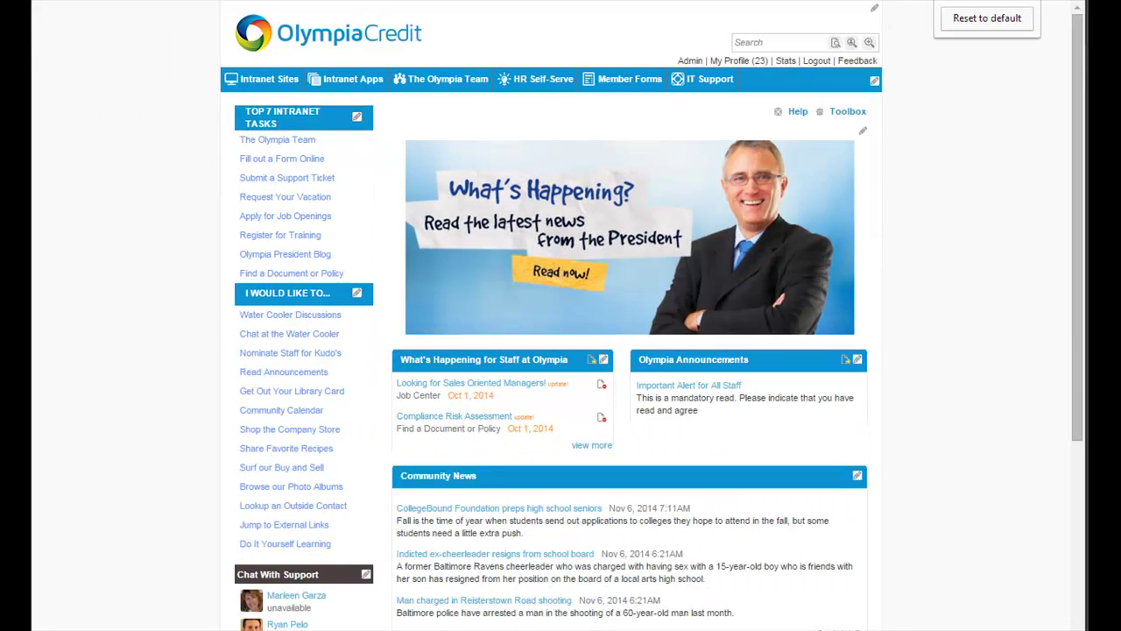